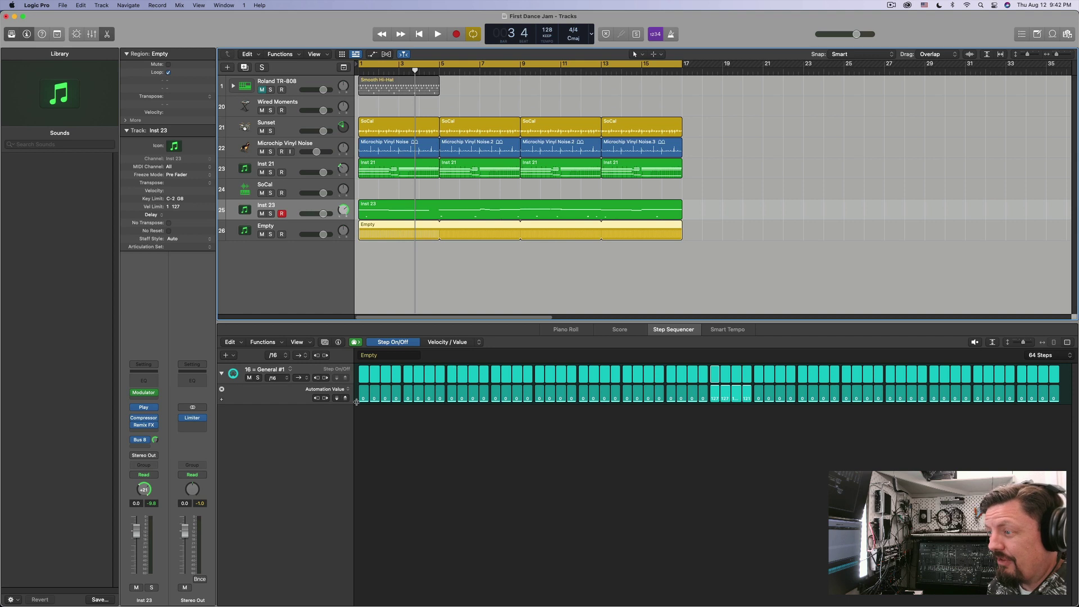
Step: Open Remix FX on the Inst 23 channel strip and place its window over the tracks area
click(143, 425)
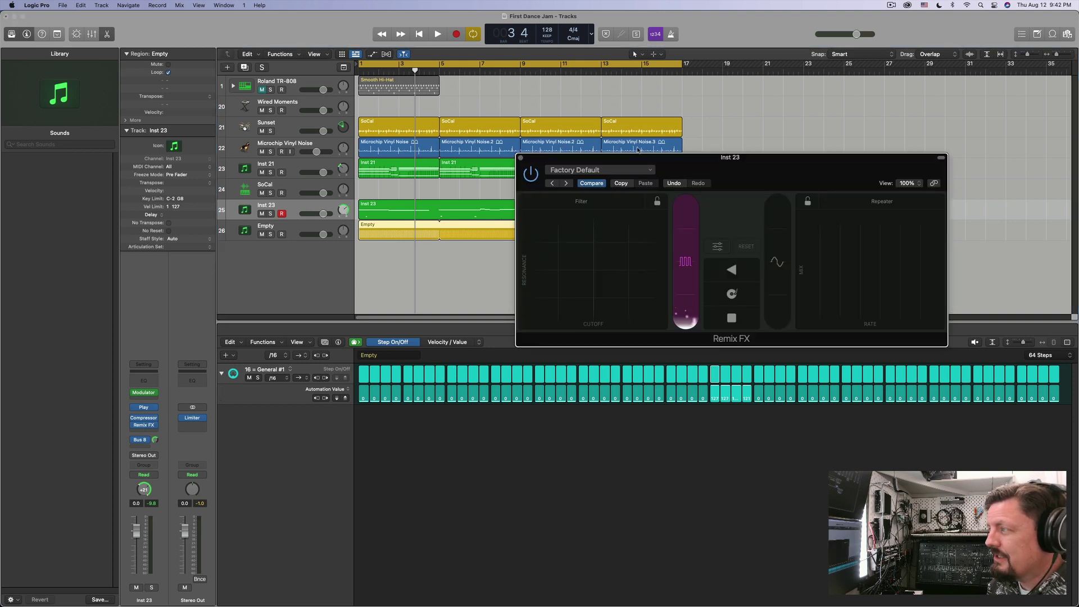
drag(710, 166, 506, 116)
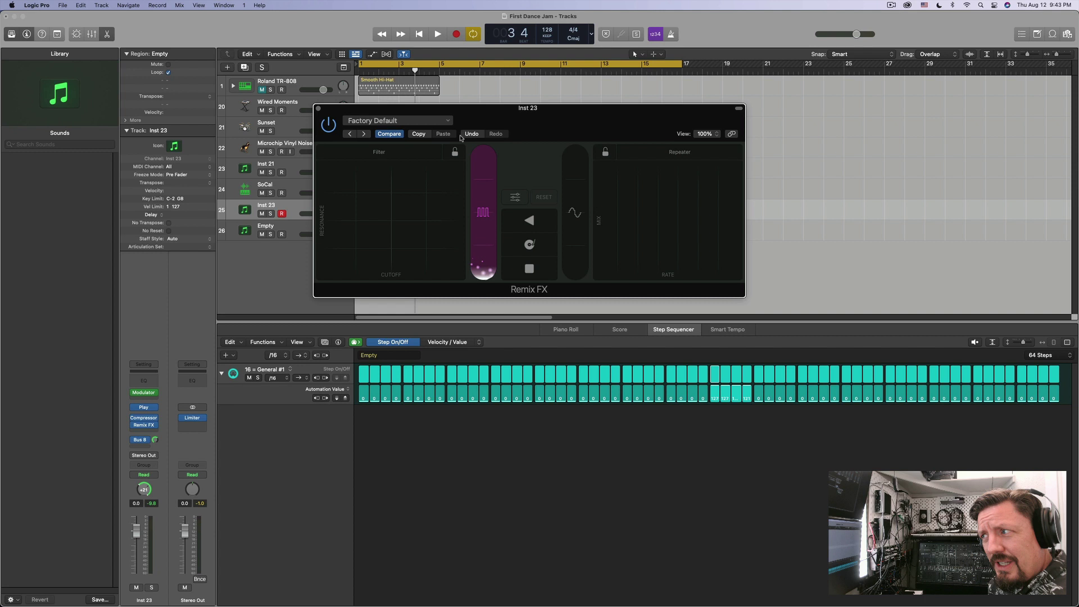
Step: Insert a Modulator MIDI effect on Inst 23 and route its LFO to Remix FX Gater On/Off
click(151, 401)
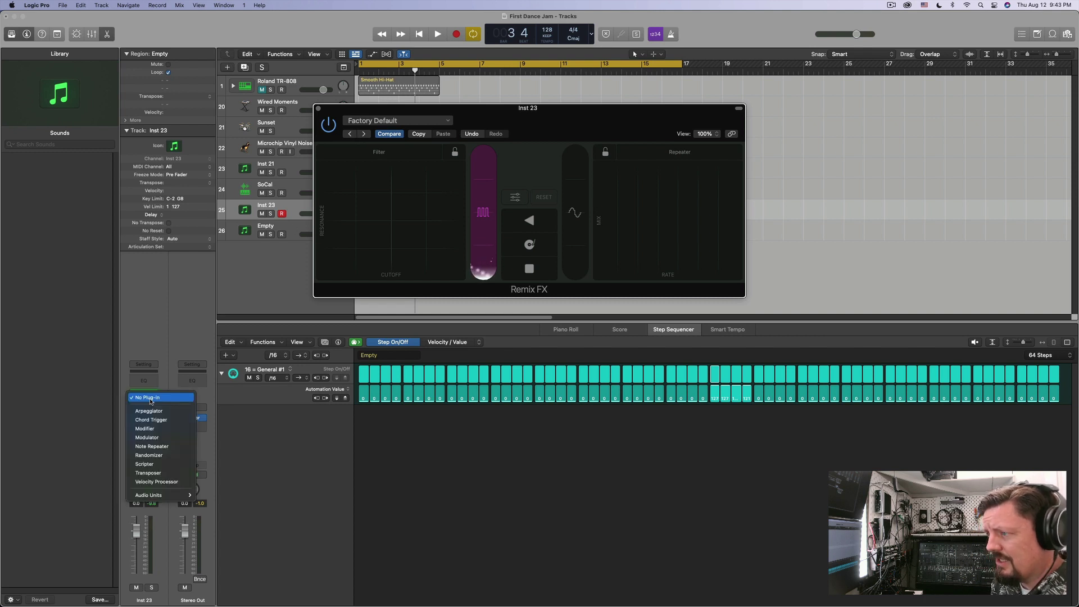
click(152, 437)
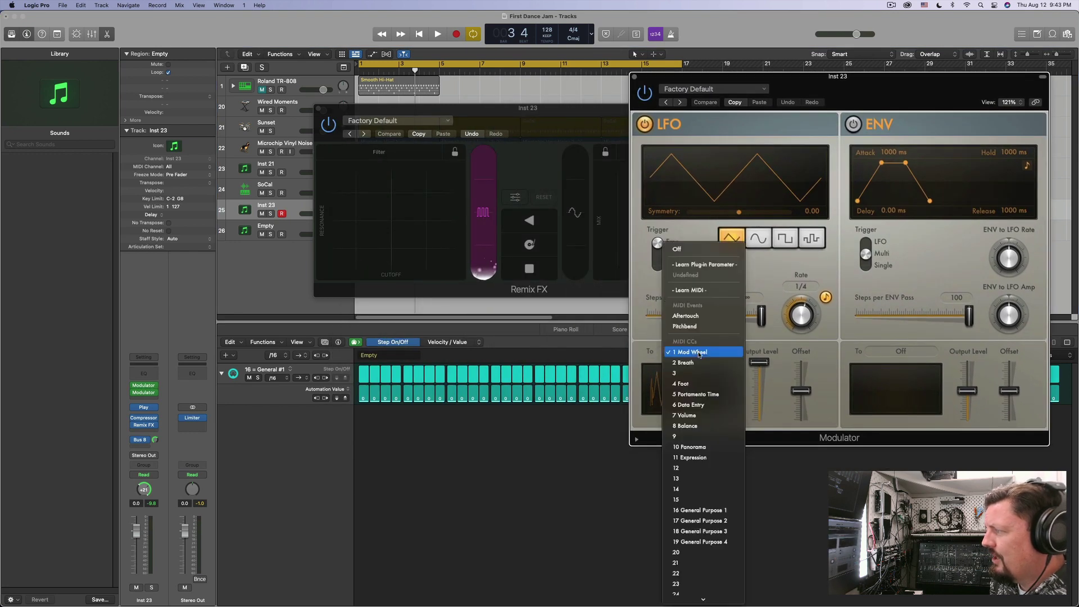
click(697, 351)
click(702, 265)
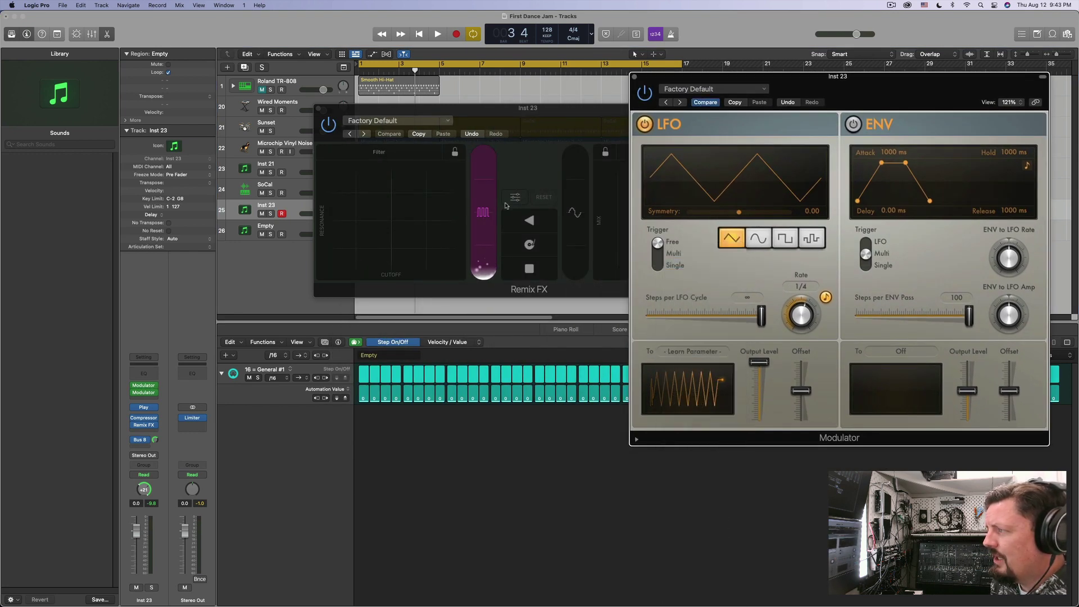
click(485, 199)
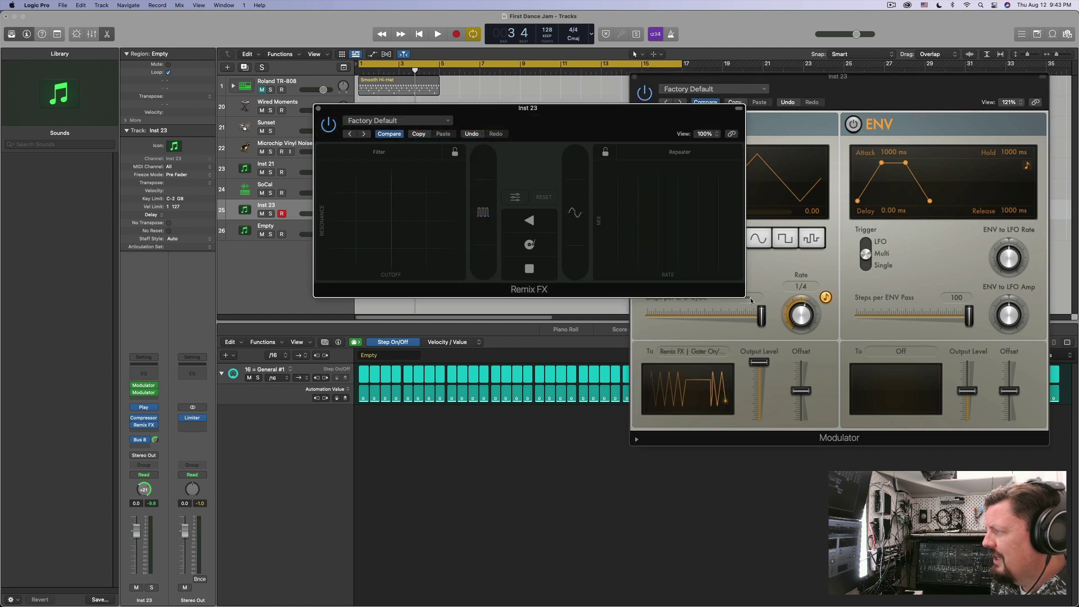
click(711, 353)
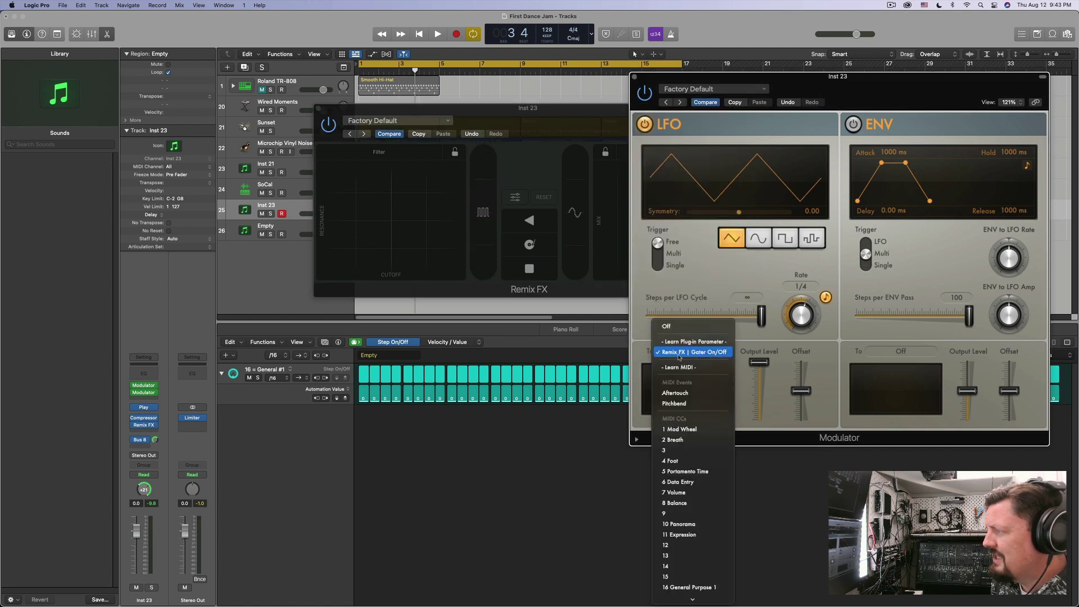
click(724, 271)
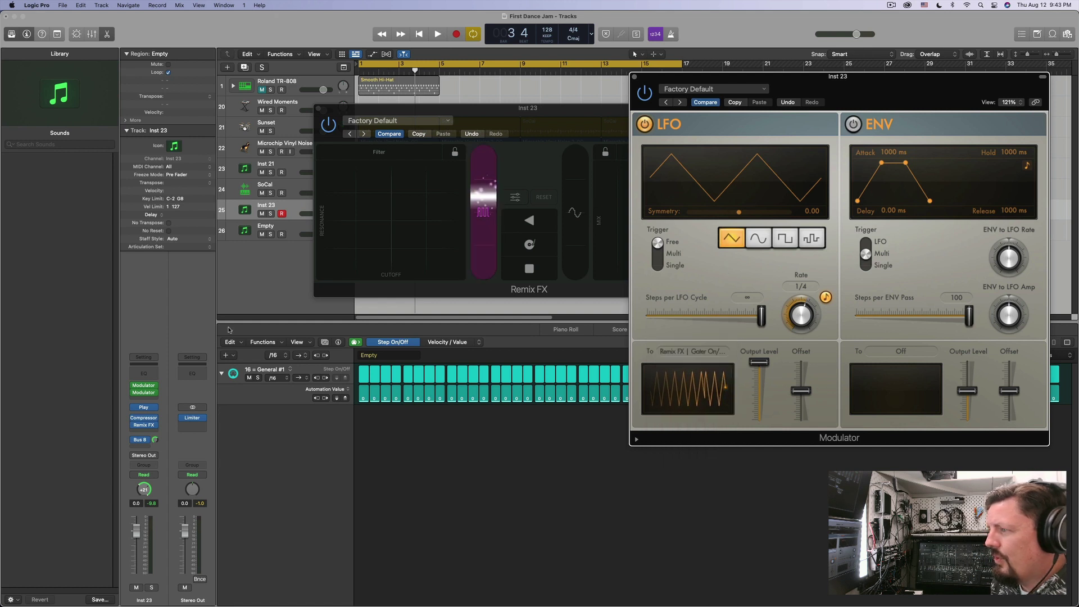
Step: Close the Modulator window and switch the Remix FX gater on
click(151, 392)
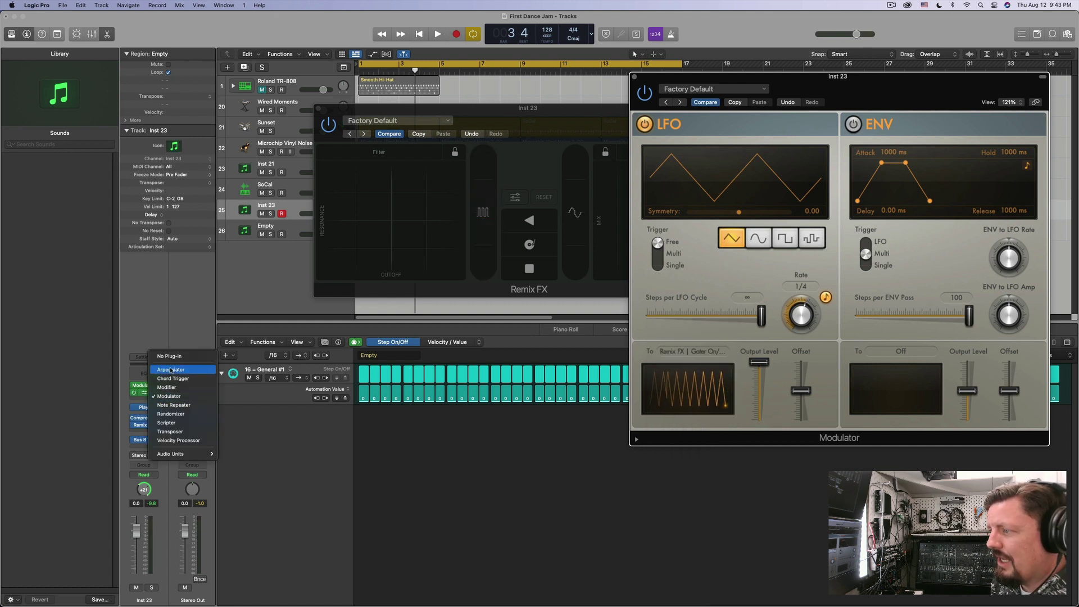
key(Escape)
key(super+w)
drag(483, 269, 484, 268)
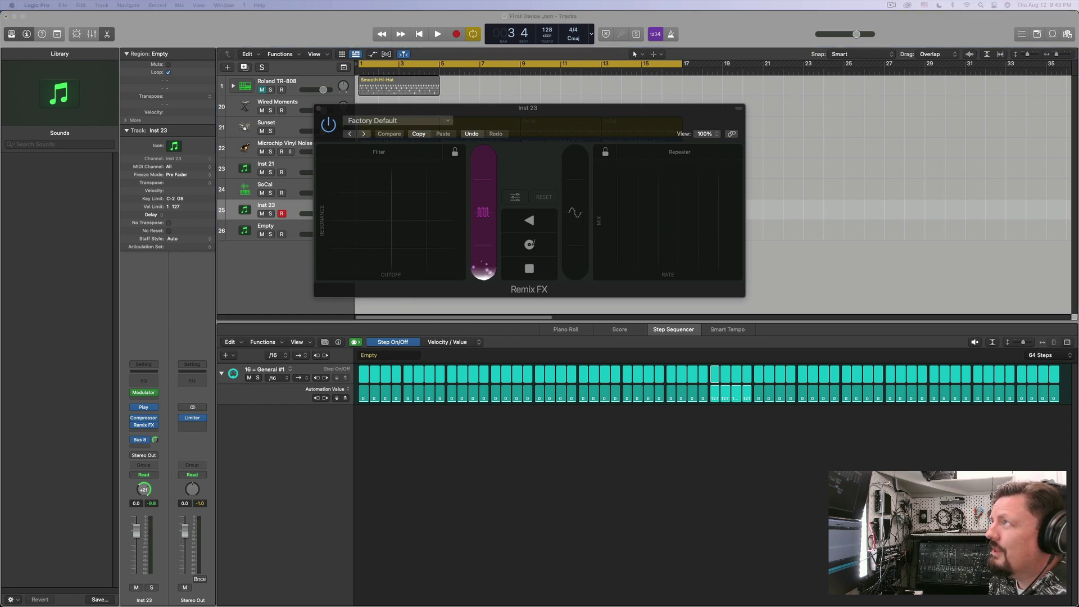
Step: Open the MIDI Environment with Cmd+0, close Remix FX, and create a new Monitor object
key(super+0)
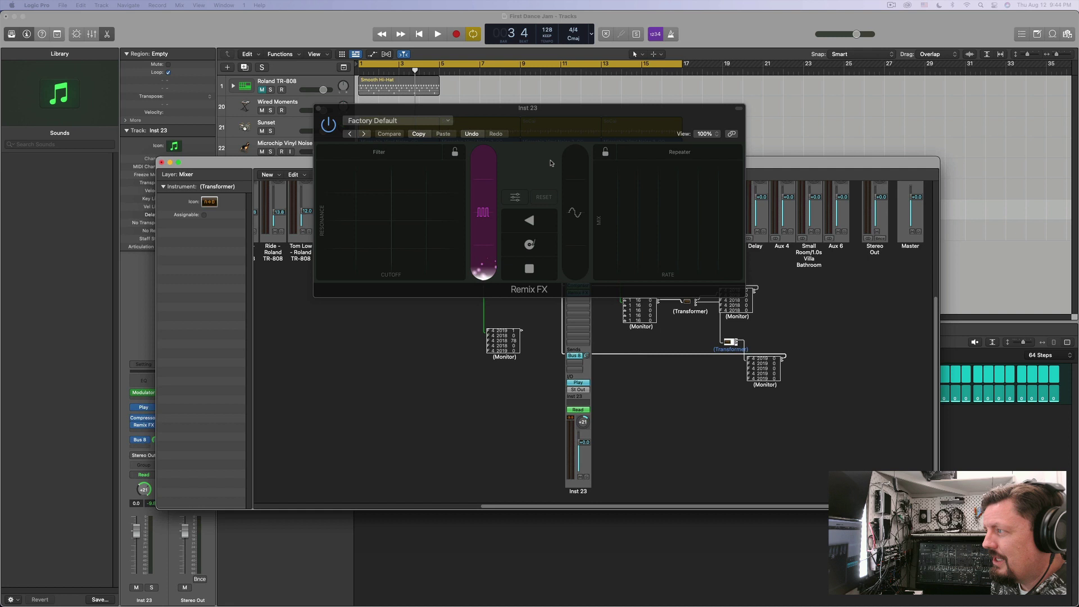
click(318, 108)
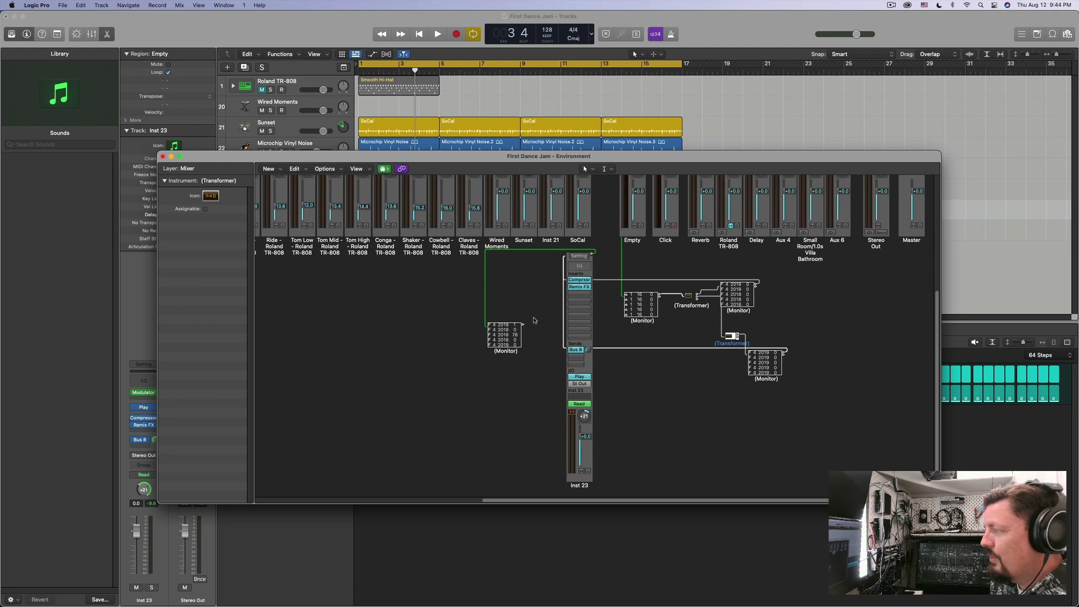
click(269, 169)
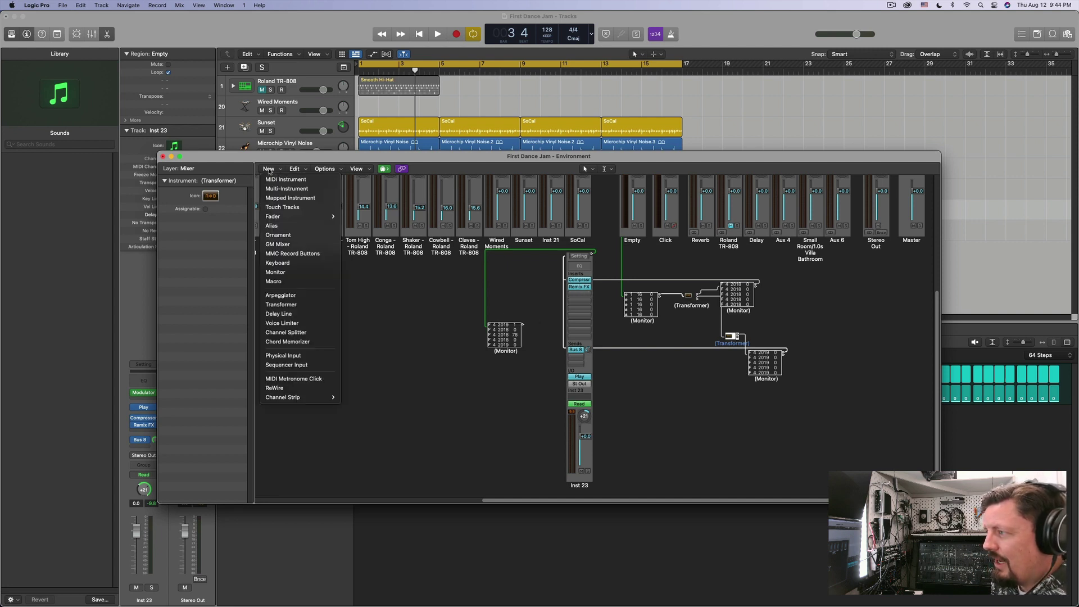
click(275, 273)
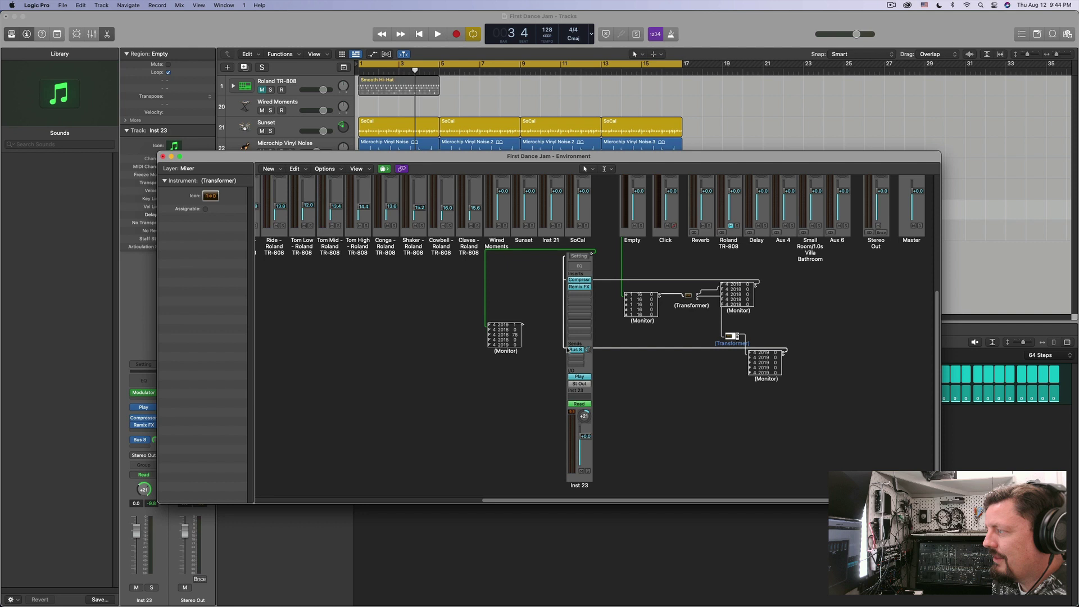
Step: Reopen Remix FX on Inst 23, move it to the upper right, and sweep the Gater slider to test it
click(579, 288)
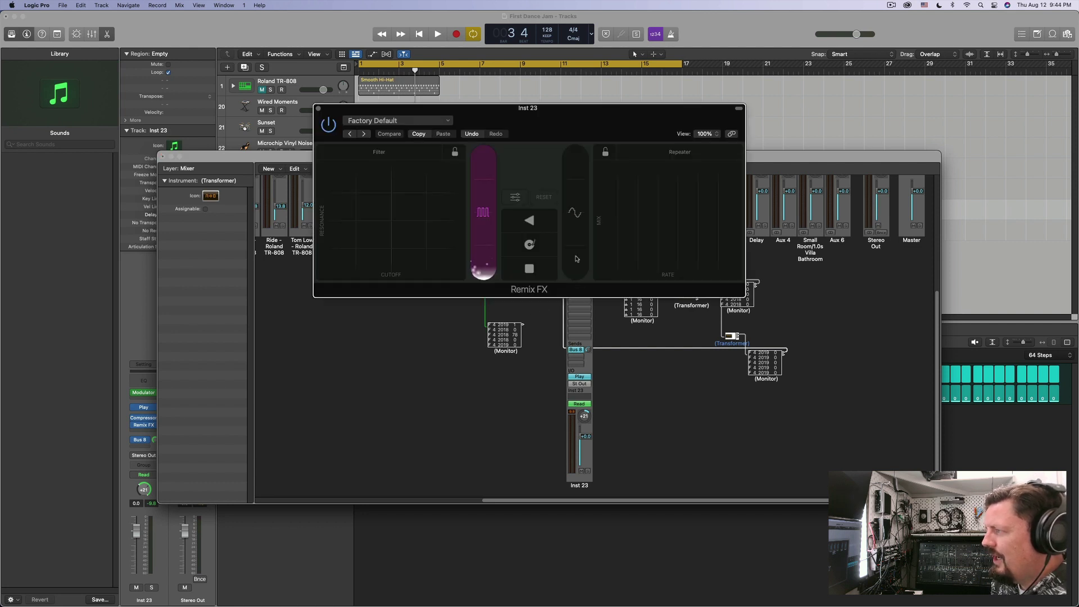
drag(559, 116, 777, 81)
mouse_move(700, 233)
mouse_down()
mouse_move(701, 141)
mouse_move(696, 227)
mouse_up()
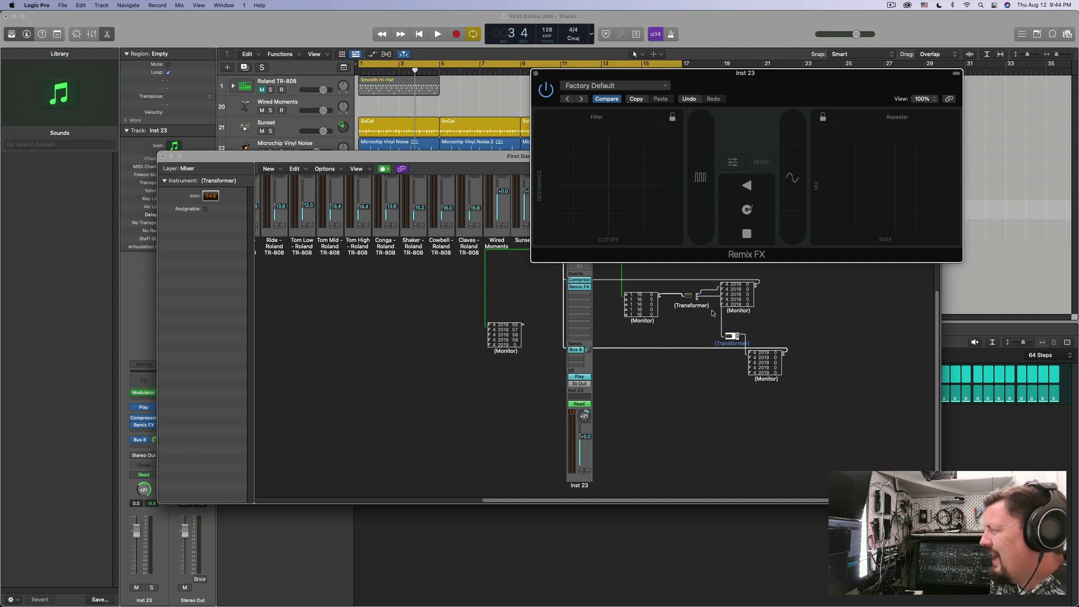
Step: Delete the cable between the two Transformer objects and close the Environment window
click(496, 162)
click(725, 325)
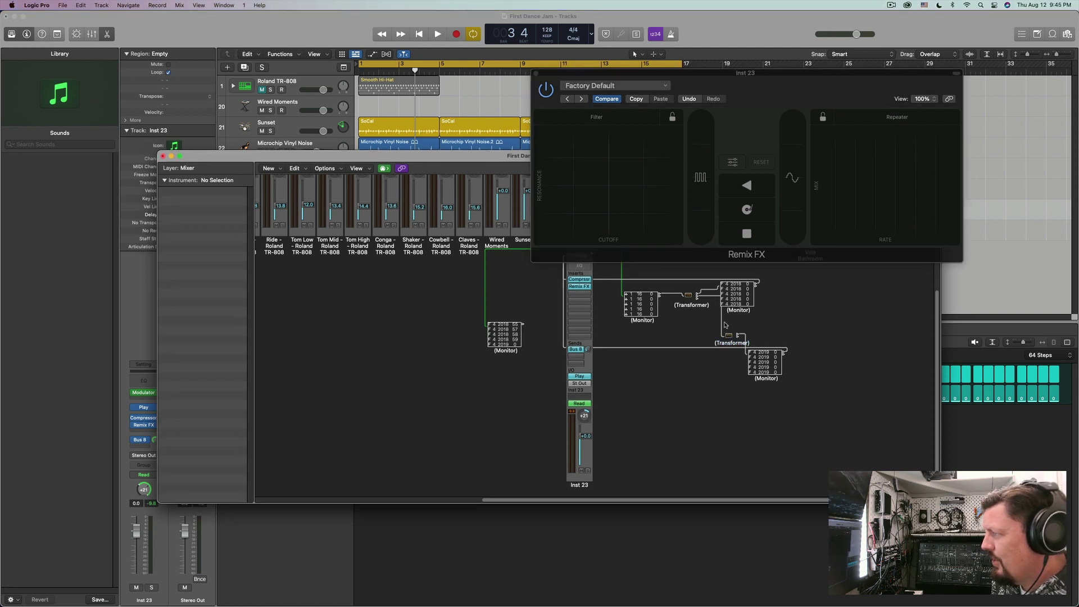
click(721, 325)
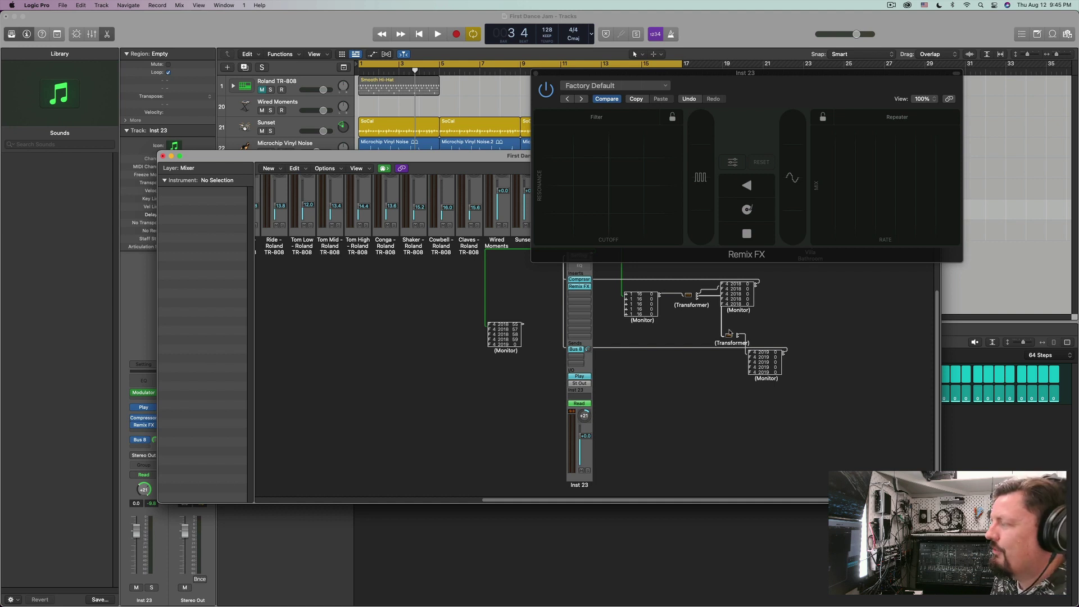
key(Delete)
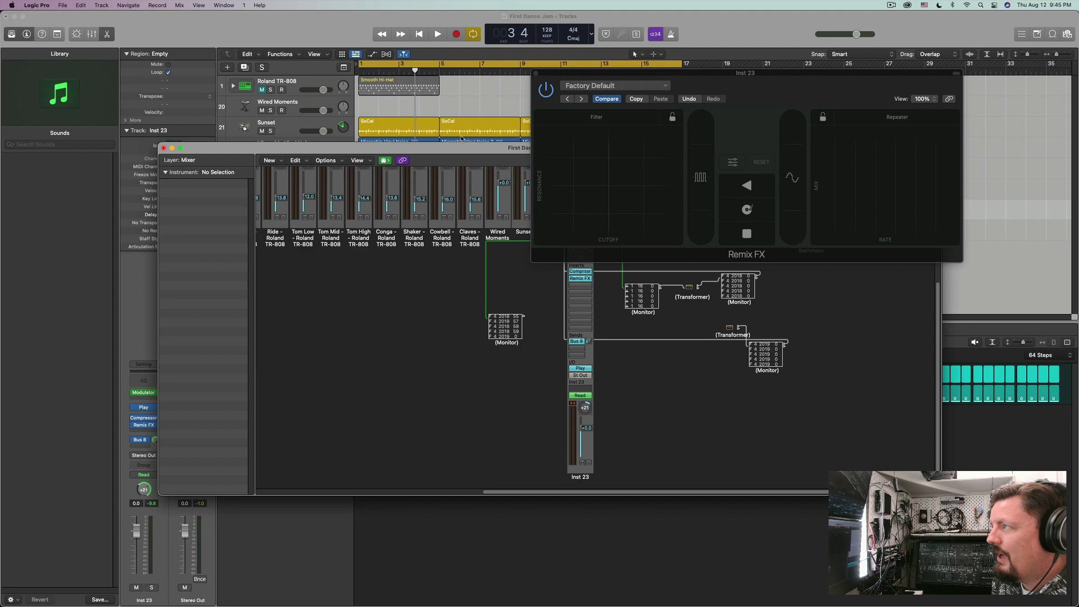
key(super+w)
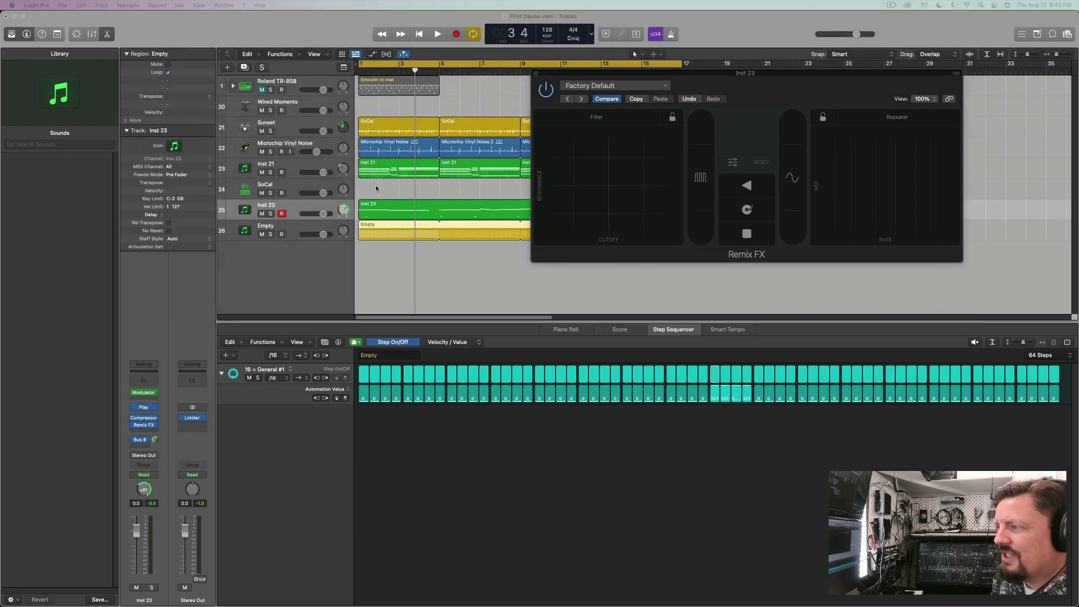
Step: Close Remix FX, select the Empty track, and keep its step row on controller 16 = General #1
click(536, 73)
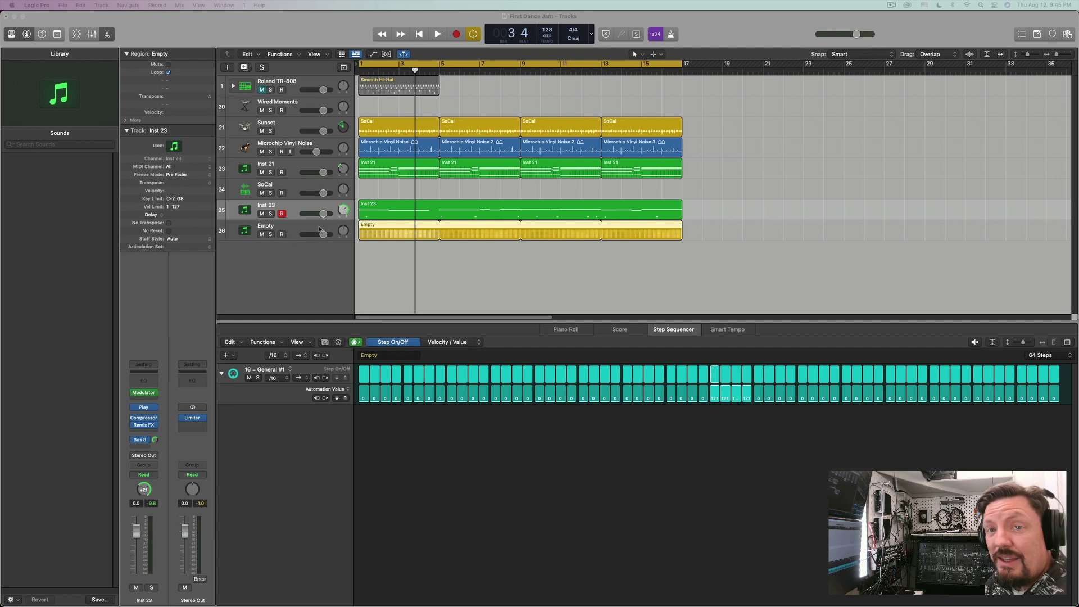
click(400, 228)
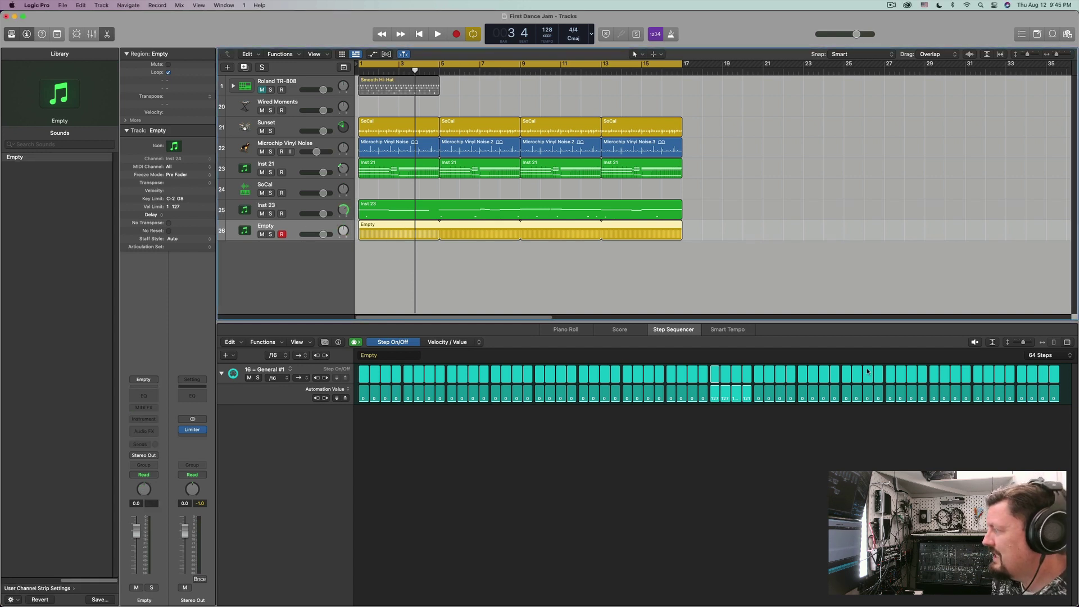
click(286, 371)
click(286, 371)
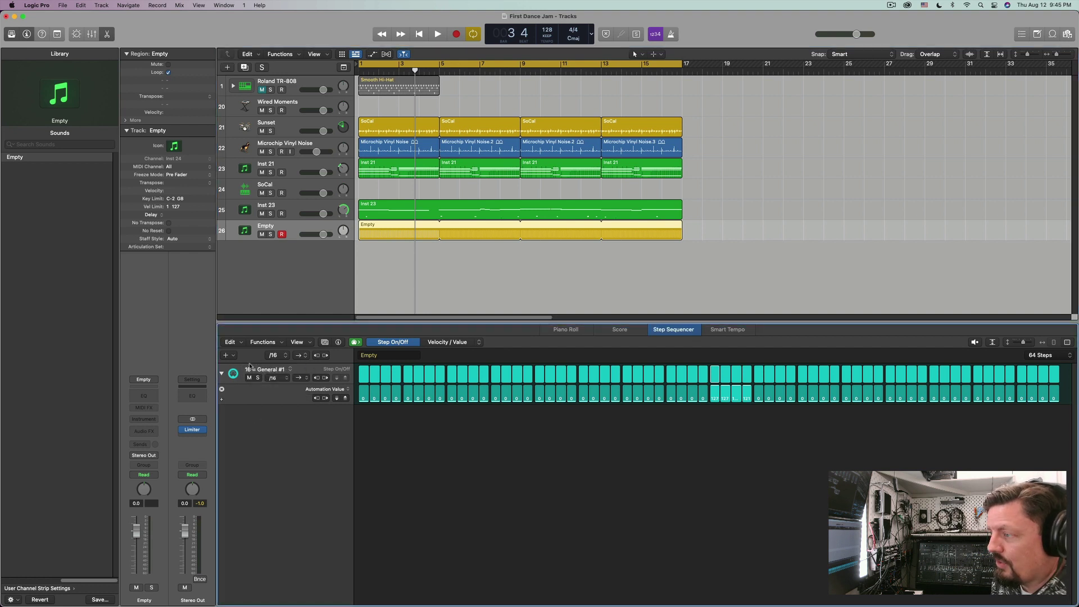
click(290, 372)
mouse_move(283, 381)
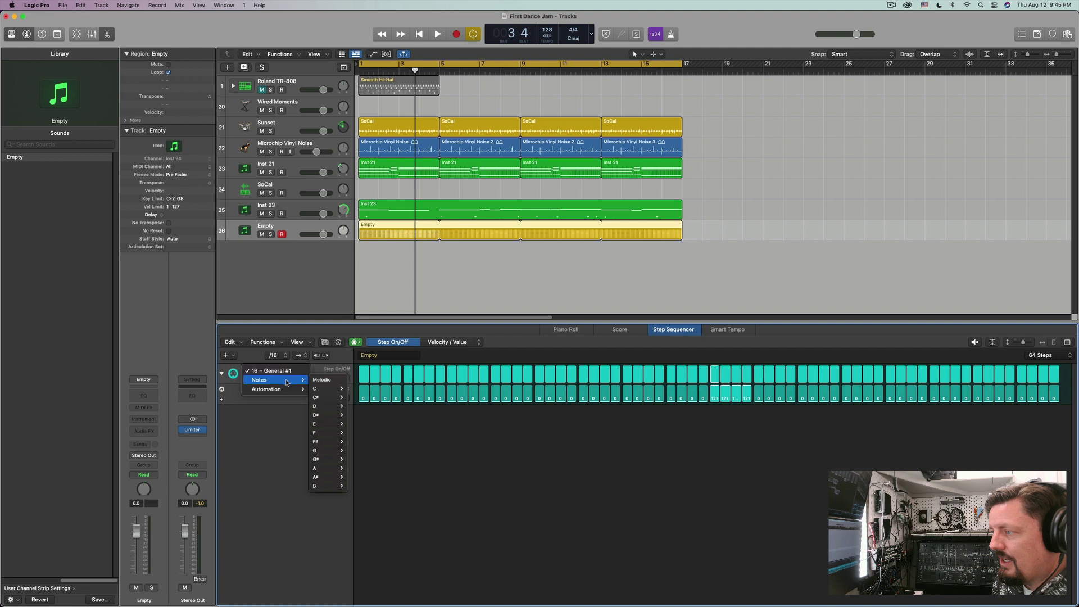
mouse_move(338, 389)
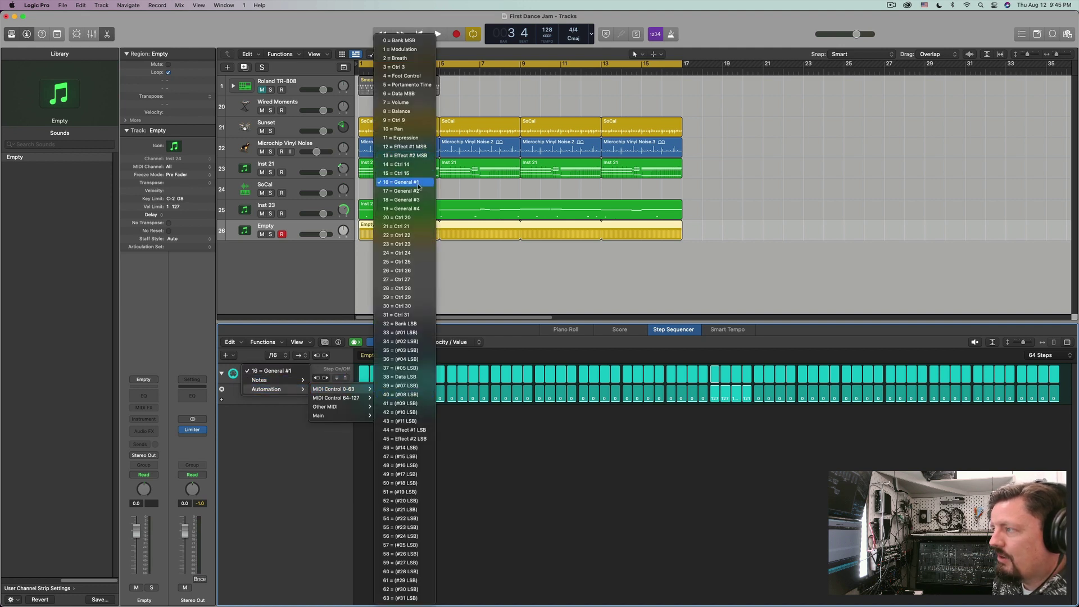
click(299, 439)
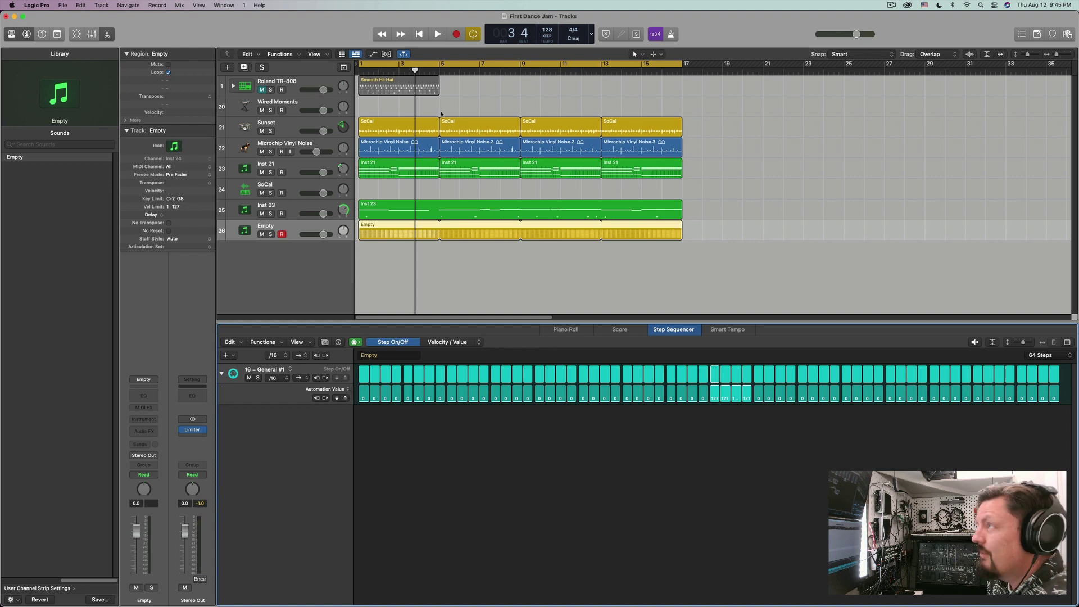
key(super+0)
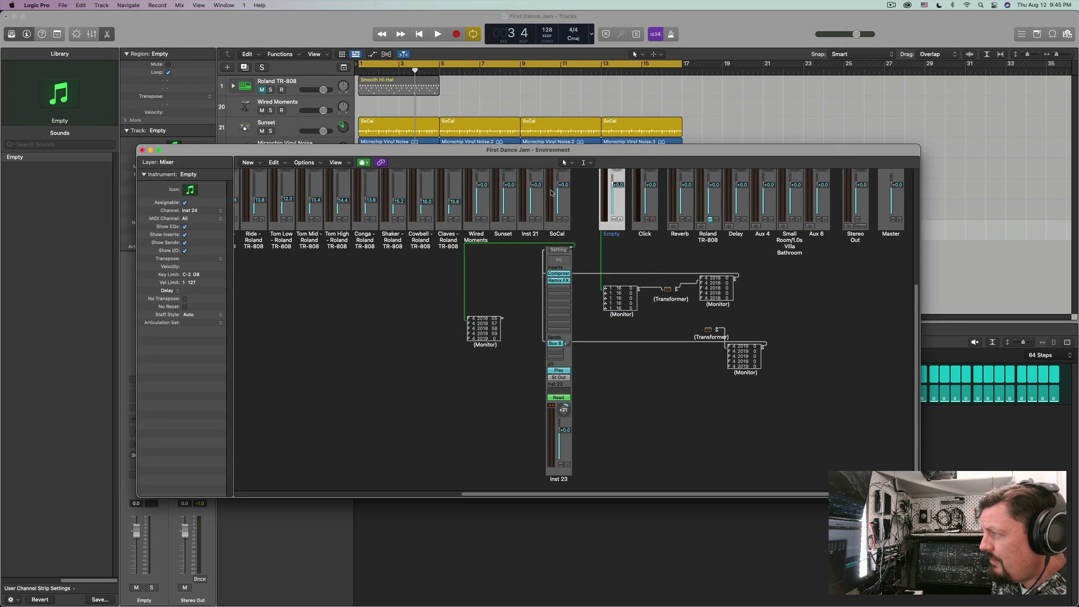
scroll(570, 210, up, 5)
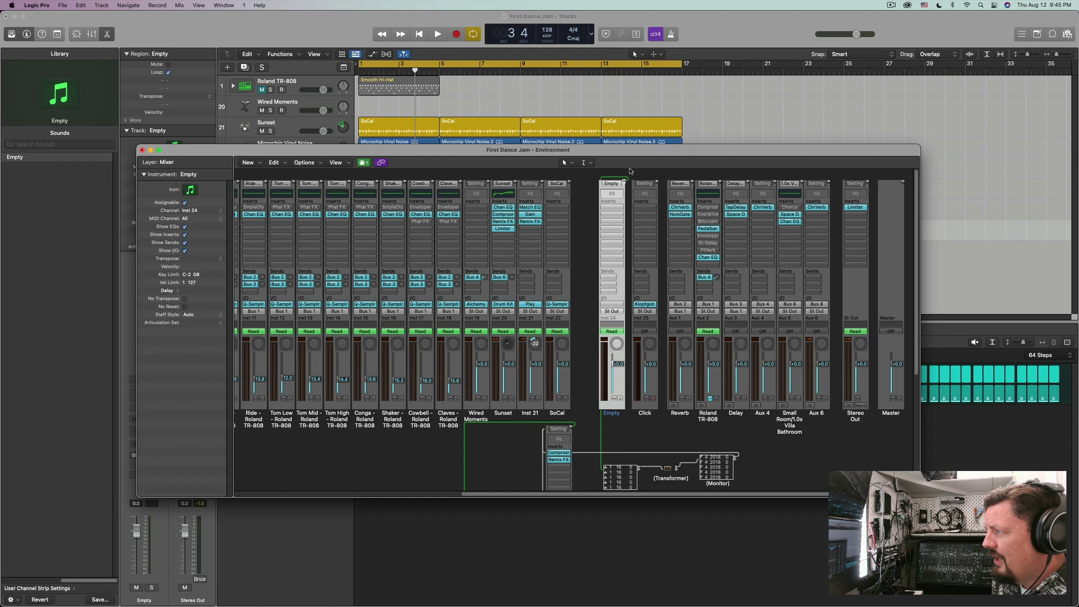
scroll(623, 183, down, 5)
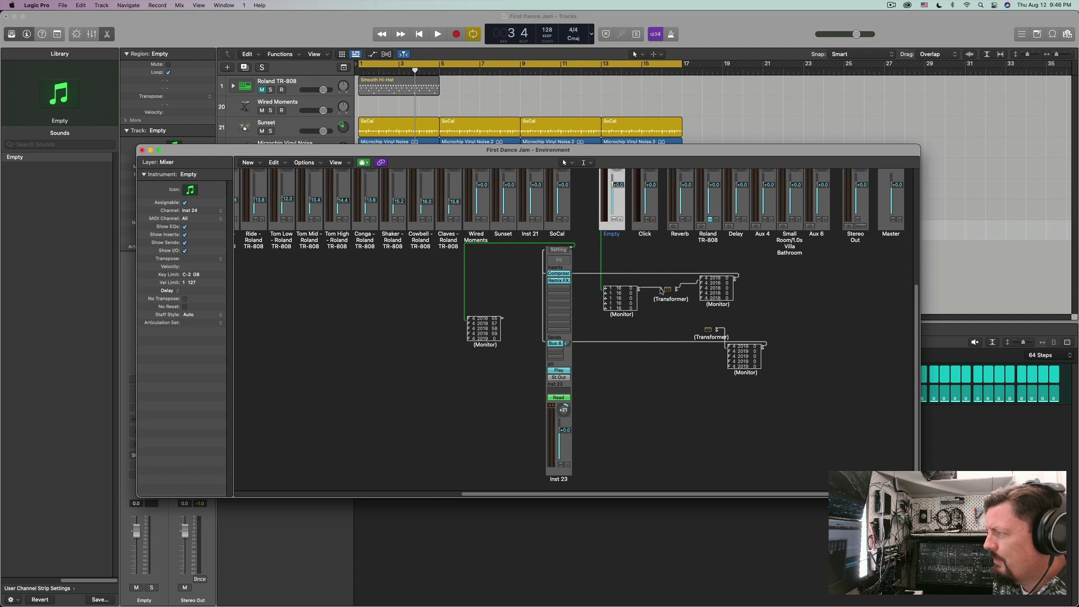
double_click(668, 291)
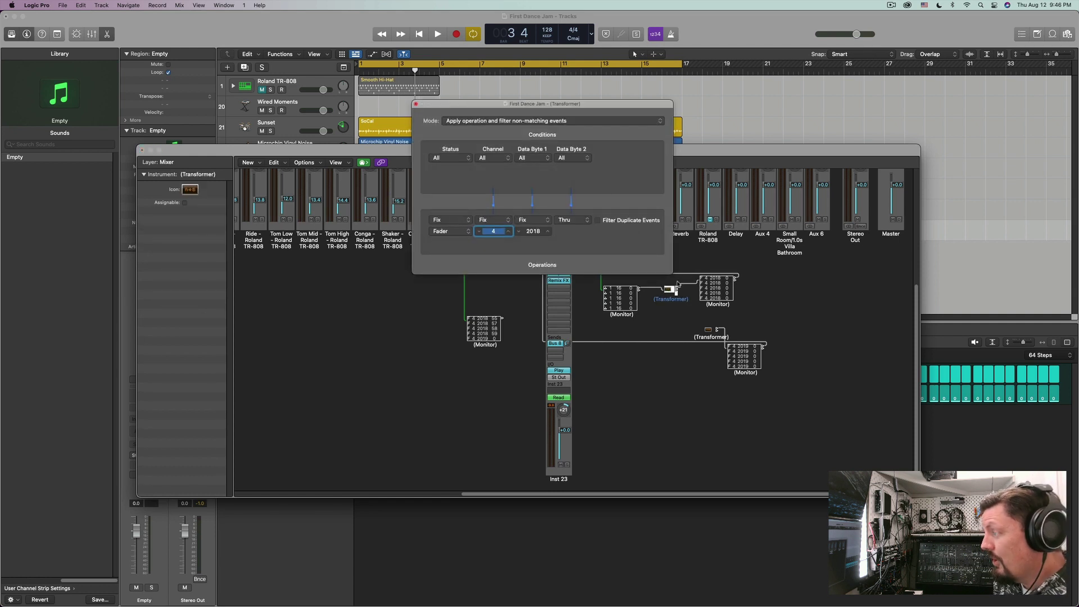
drag(571, 105, 565, 187)
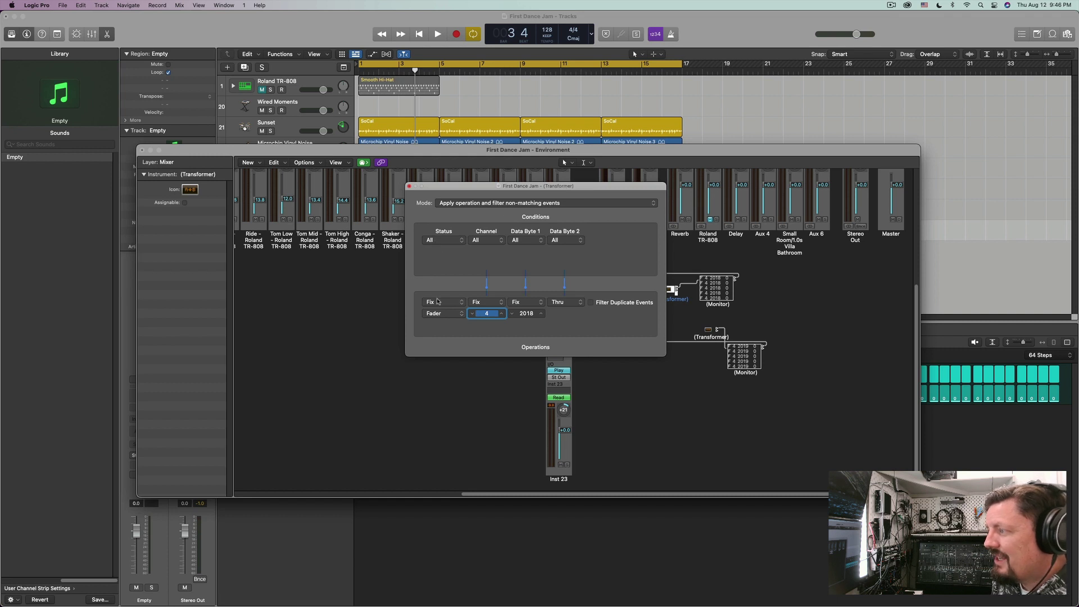
click(444, 315)
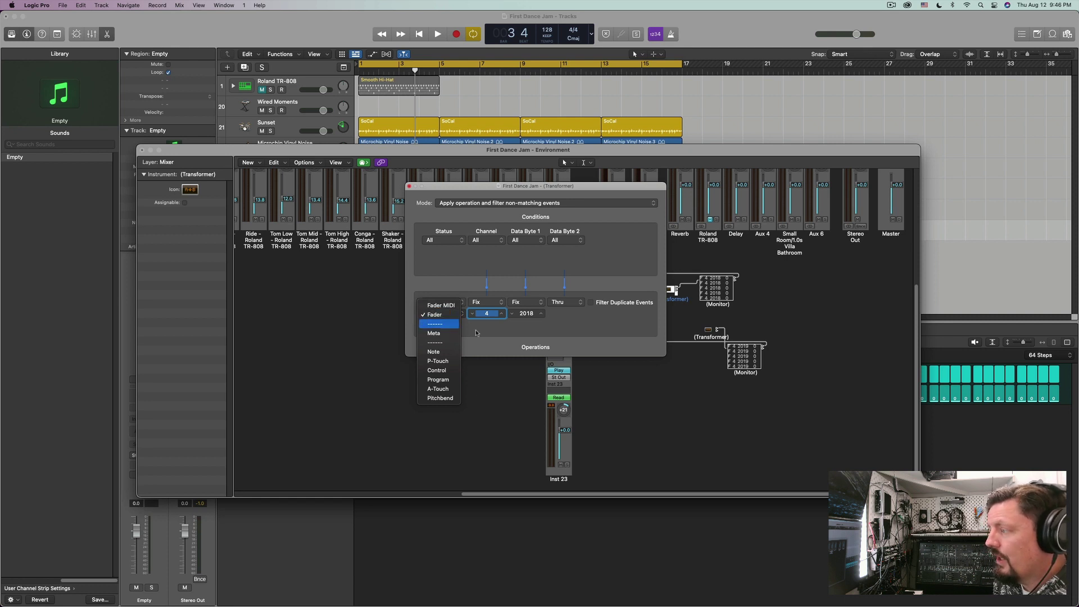
click(439, 315)
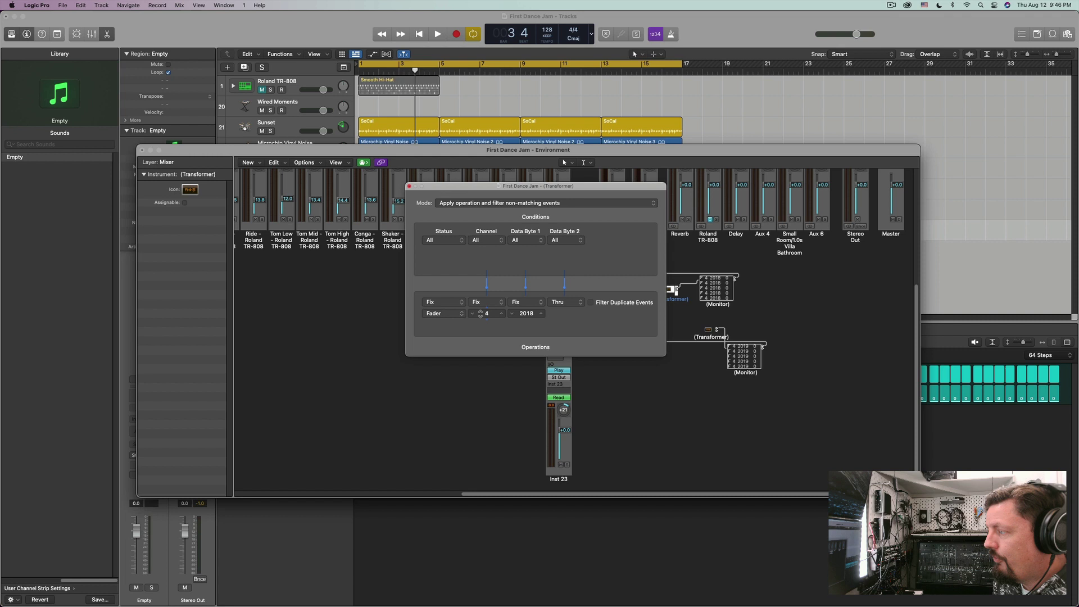
drag(566, 190, 380, 375)
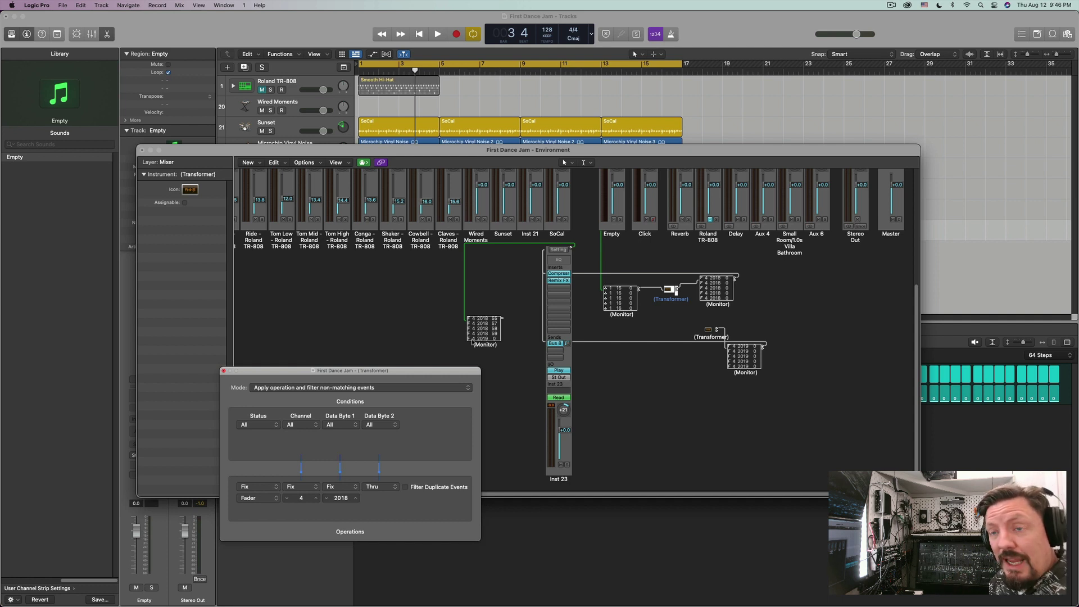
drag(432, 369, 433, 215)
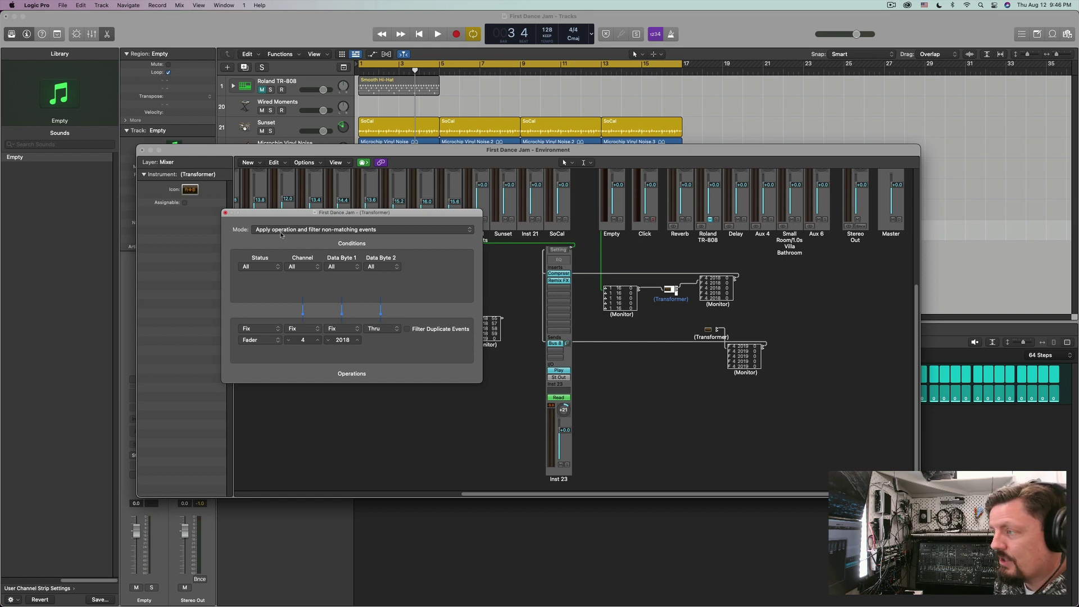
click(226, 213)
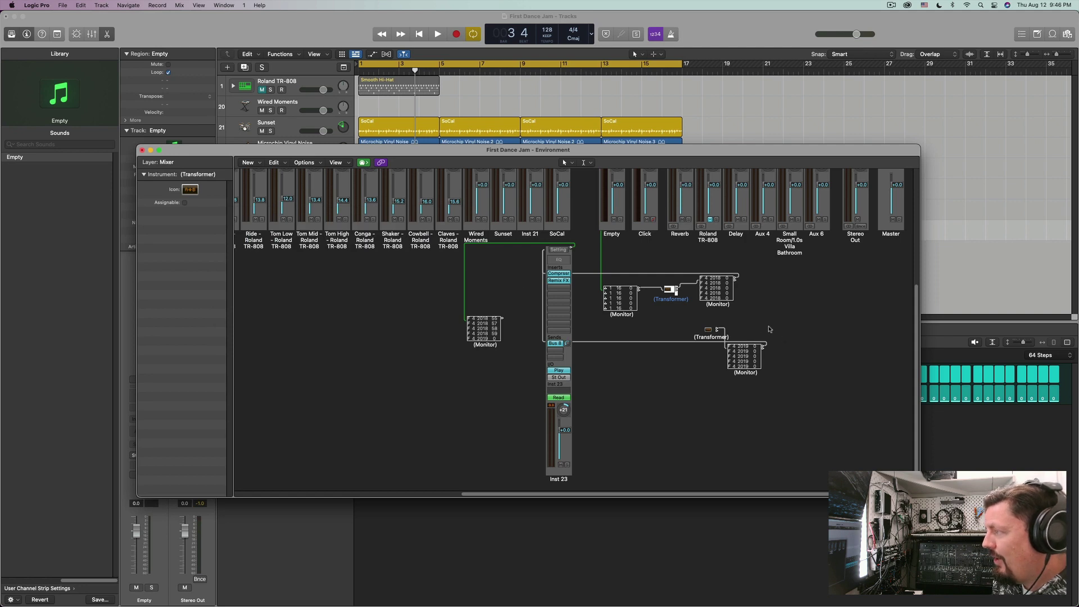
Step: Move the Environment window down and solo the Empty step-sequencer track
drag(280, 155, 325, 395)
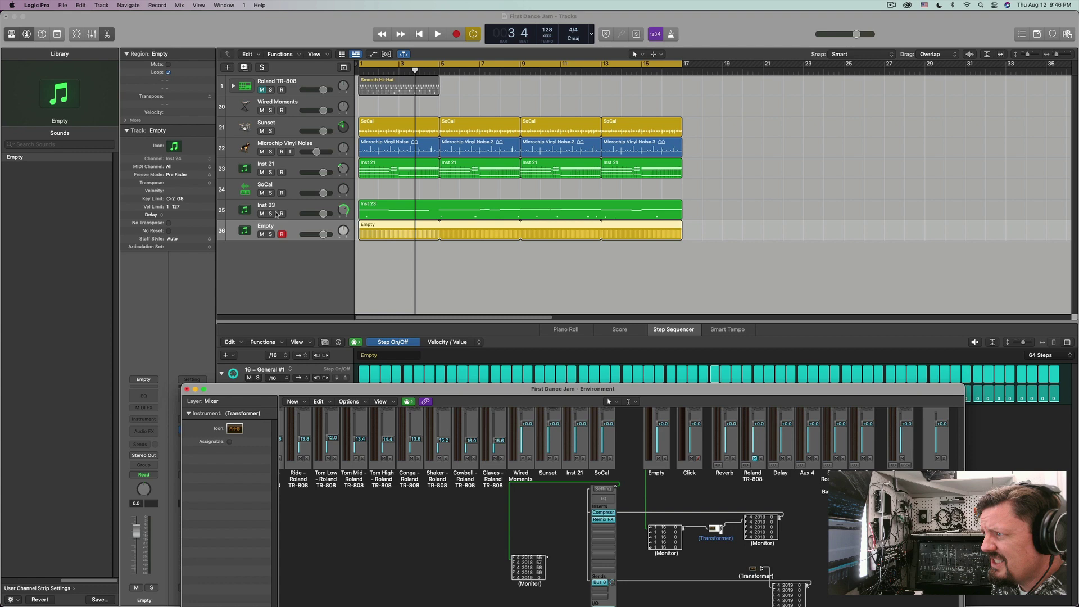
click(270, 214)
click(270, 214)
click(271, 234)
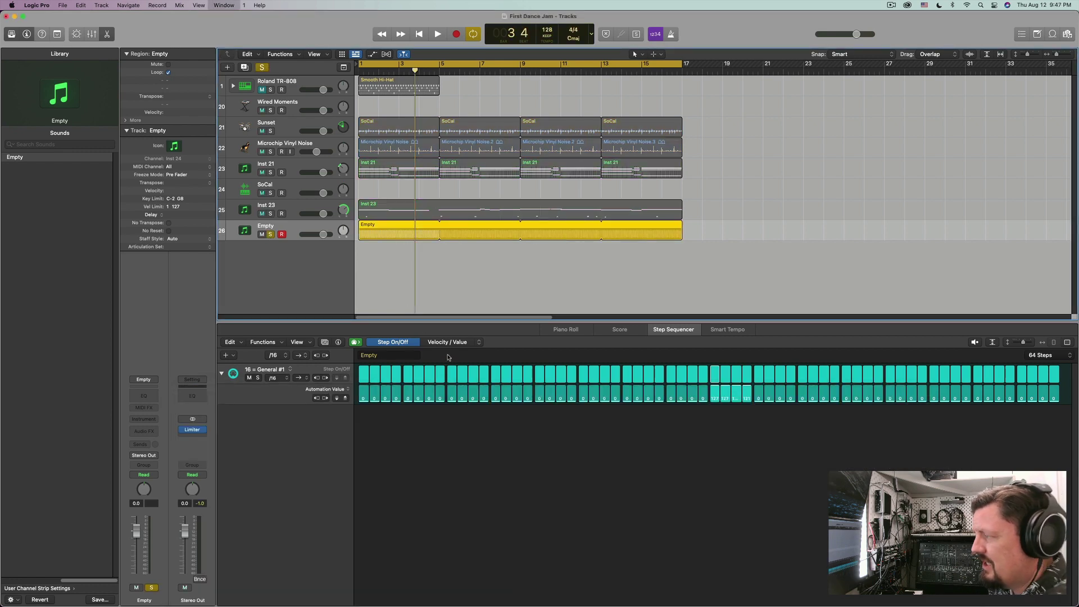
Step: Bring the Environment back over the tracks, start playback, and open Remix FX on Inst 23
key(super+8)
drag(532, 390, 518, 122)
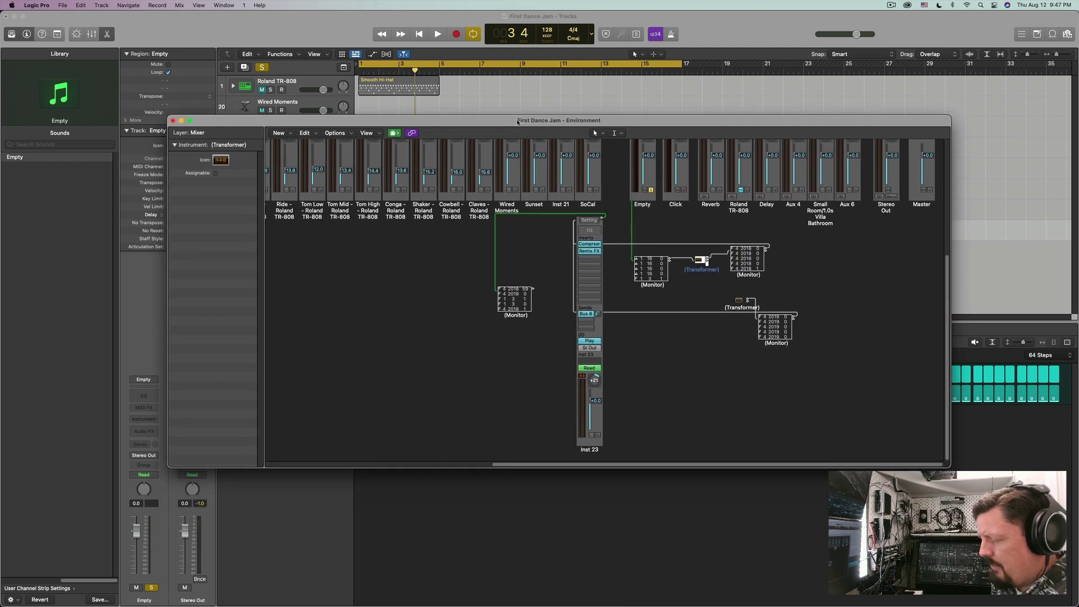
key(space)
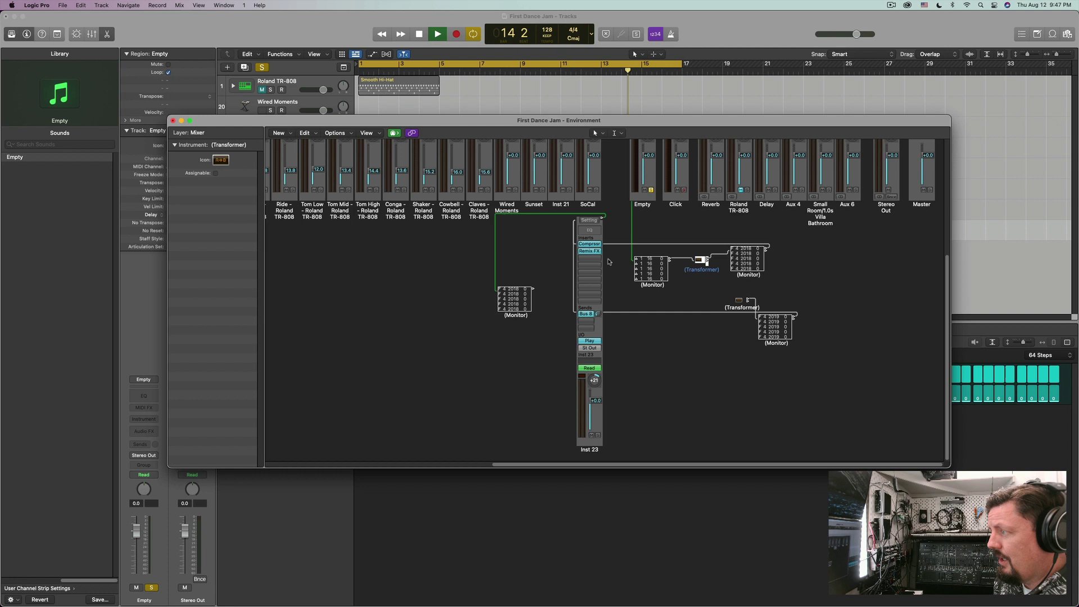
click(590, 251)
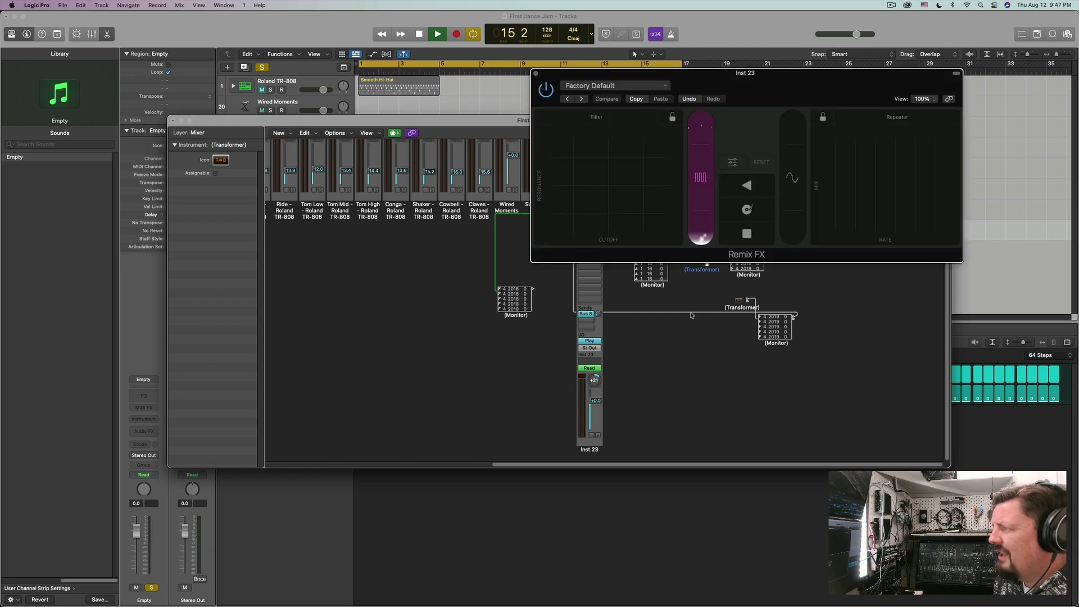
Step: Move Remix FX aside and bring the Tracks window with the step sequencer to the front
drag(710, 83, 538, 140)
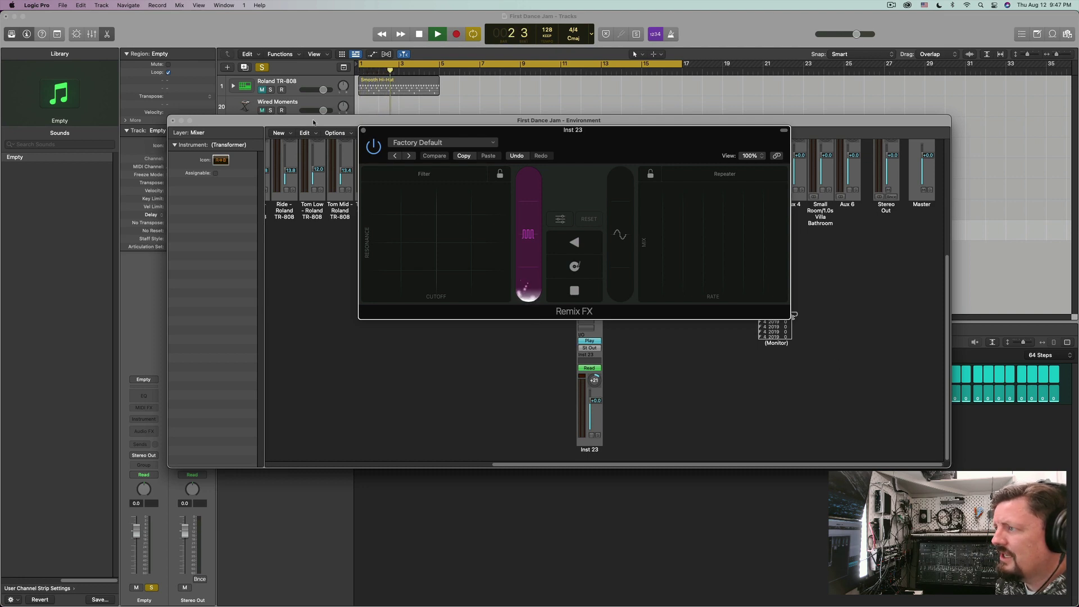
click(720, 482)
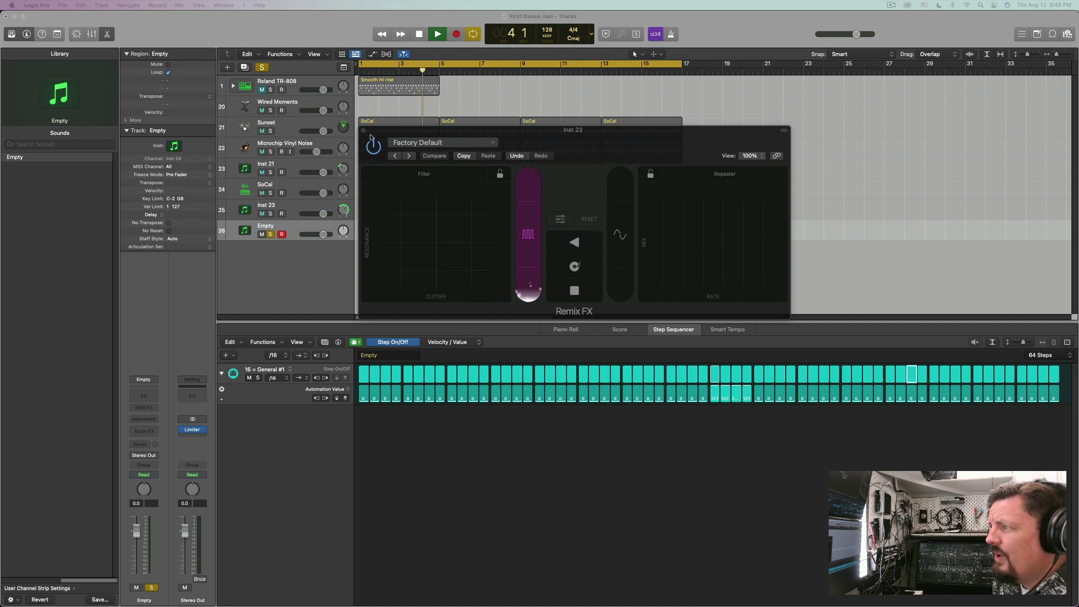
Step: Paint the Empty track's General #1 automation steps to values around 71, 67, 73 and 76
drag(390, 138, 486, 97)
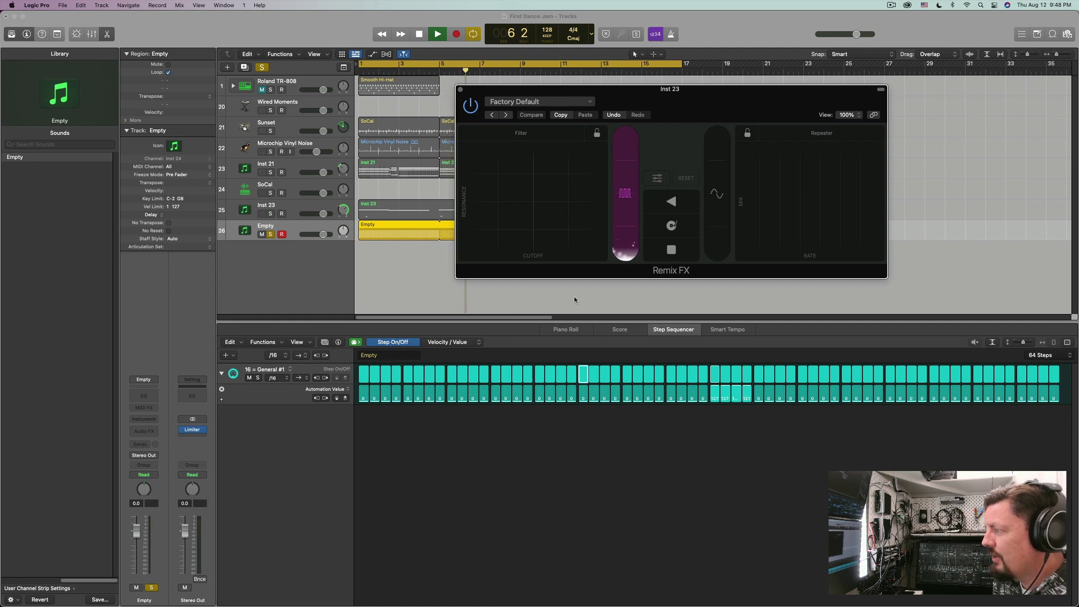
drag(538, 400, 537, 406)
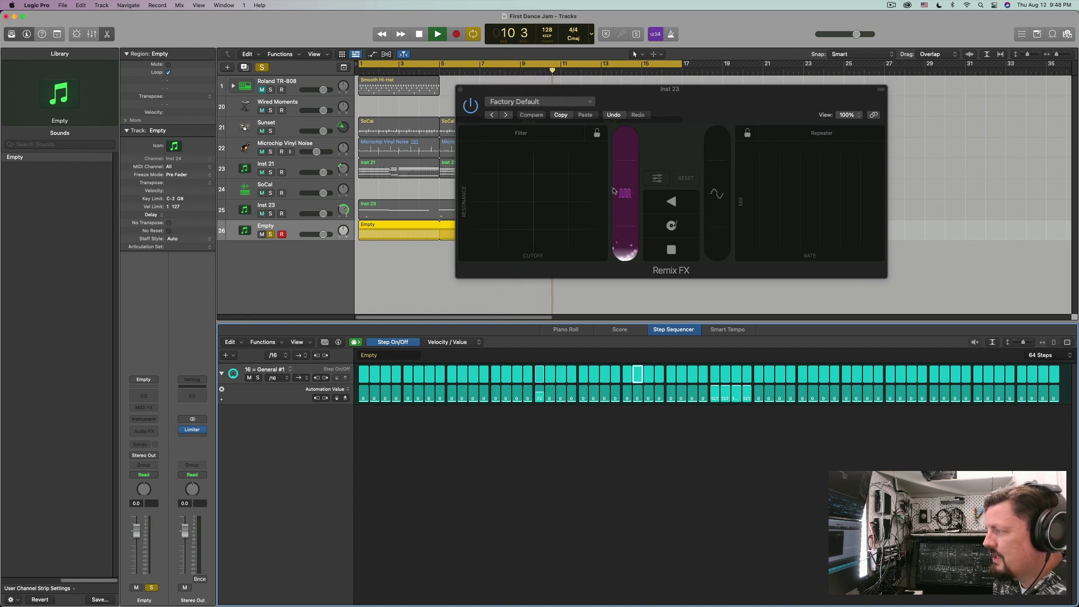
drag(540, 395, 569, 394)
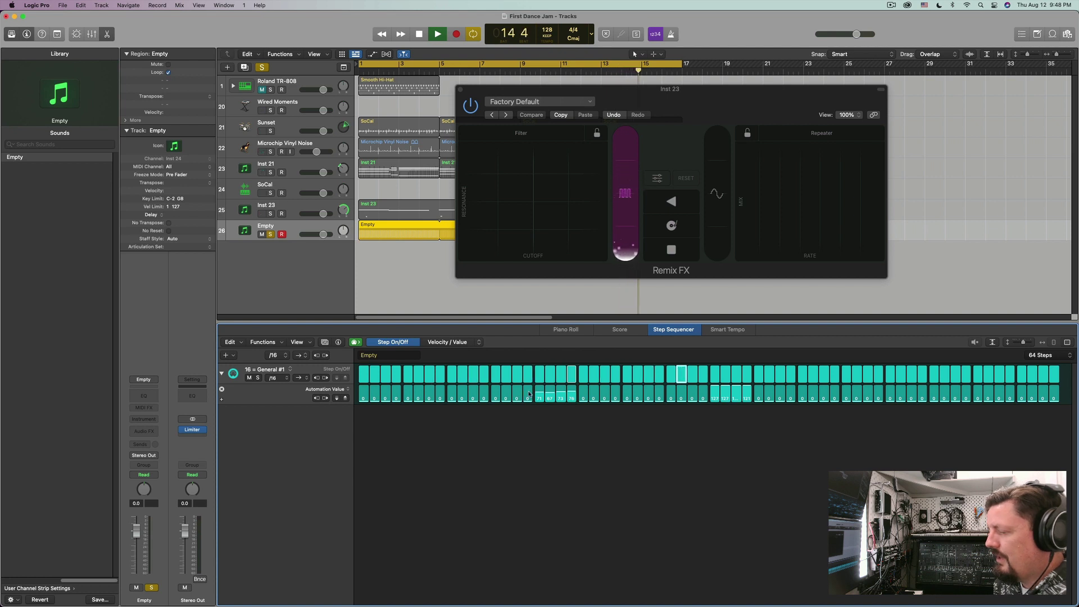
Step: Stop playback and reset the painted automation steps to 0
key(space)
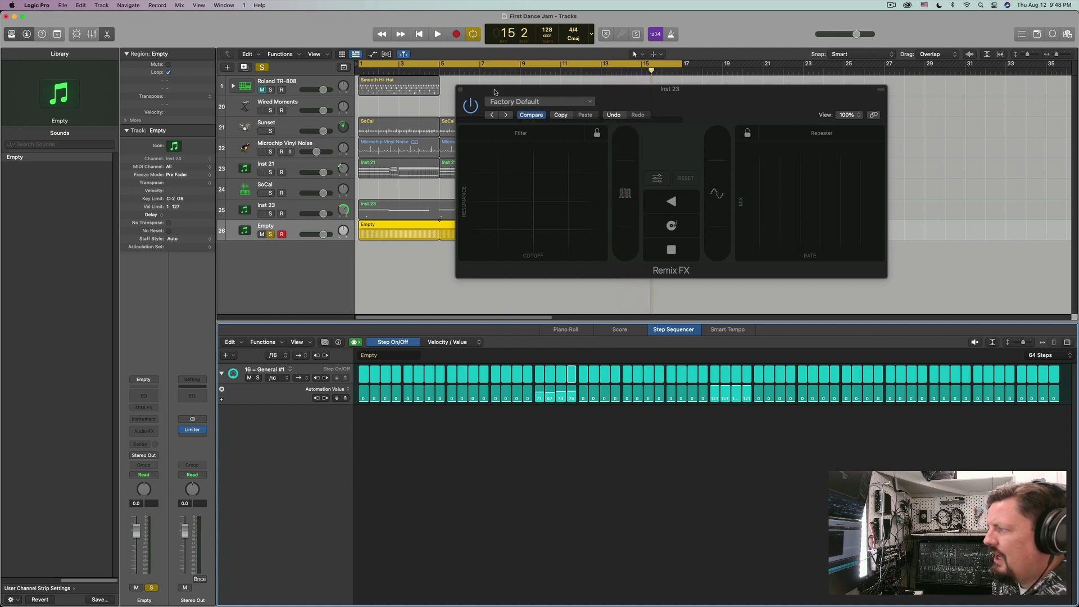
drag(495, 92, 532, 136)
mouse_move(547, 408)
mouse_down()
mouse_move(578, 415)
mouse_move(535, 419)
mouse_up()
Step: Clear the solo, enlarge the tracks area above the editor, and play again from bar 1
drag(510, 132, 450, 367)
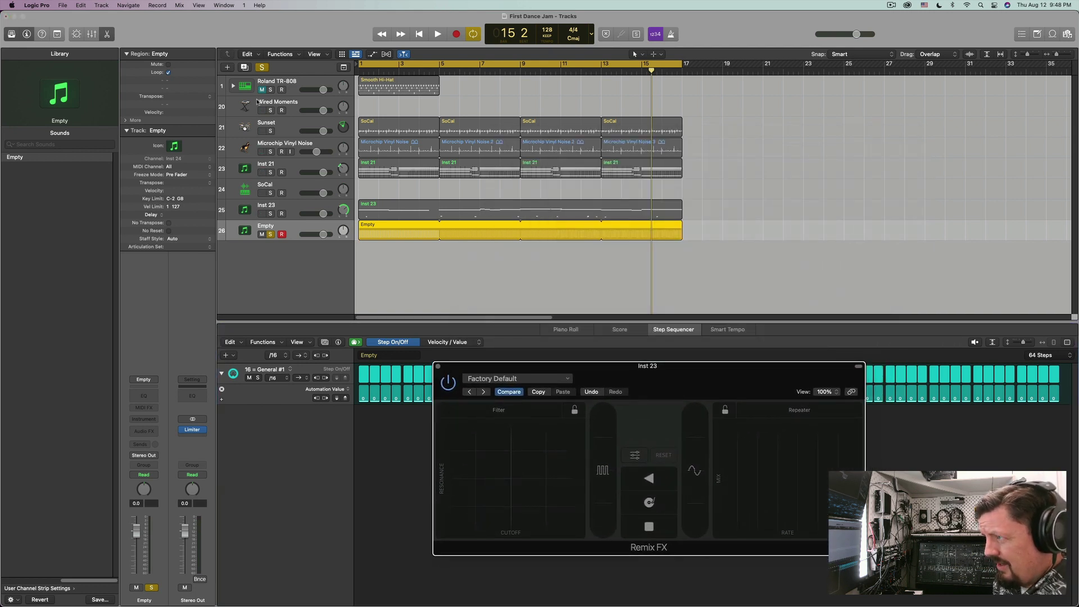
click(261, 68)
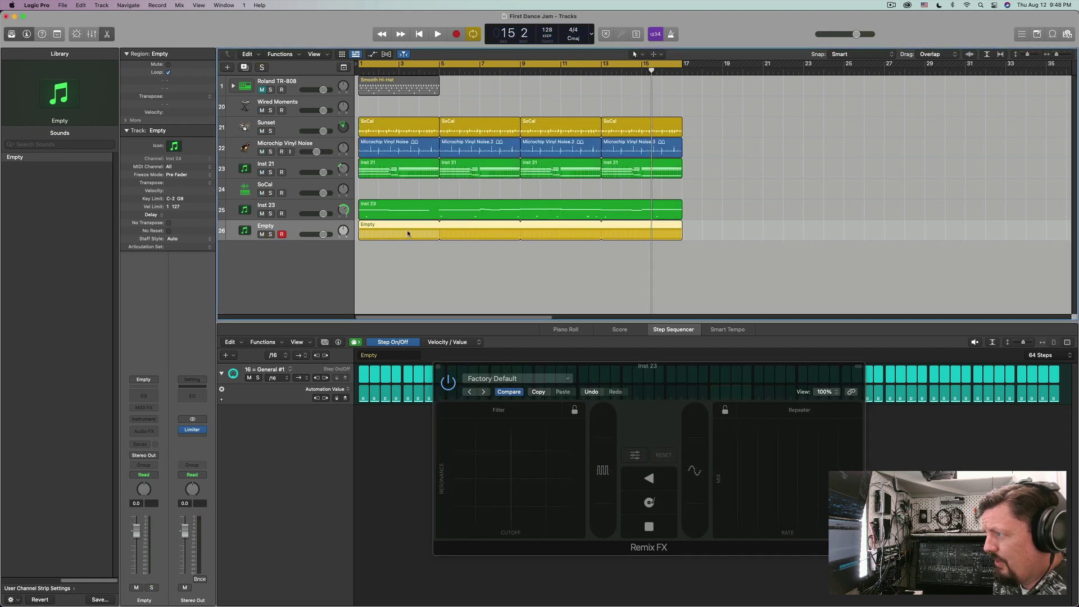
drag(521, 370, 694, 97)
drag(570, 324, 569, 460)
drag(772, 102, 543, 255)
key(space)
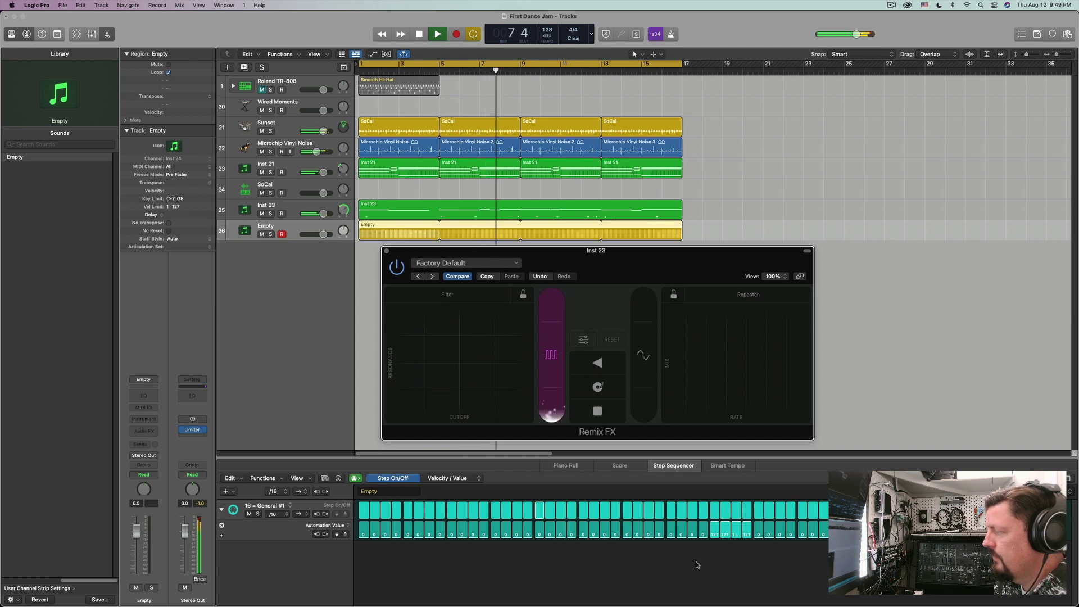
Step: Drag the late run of Automation Value steps in the Step Sequencer to about 65
click(758, 530)
drag(758, 531, 822, 540)
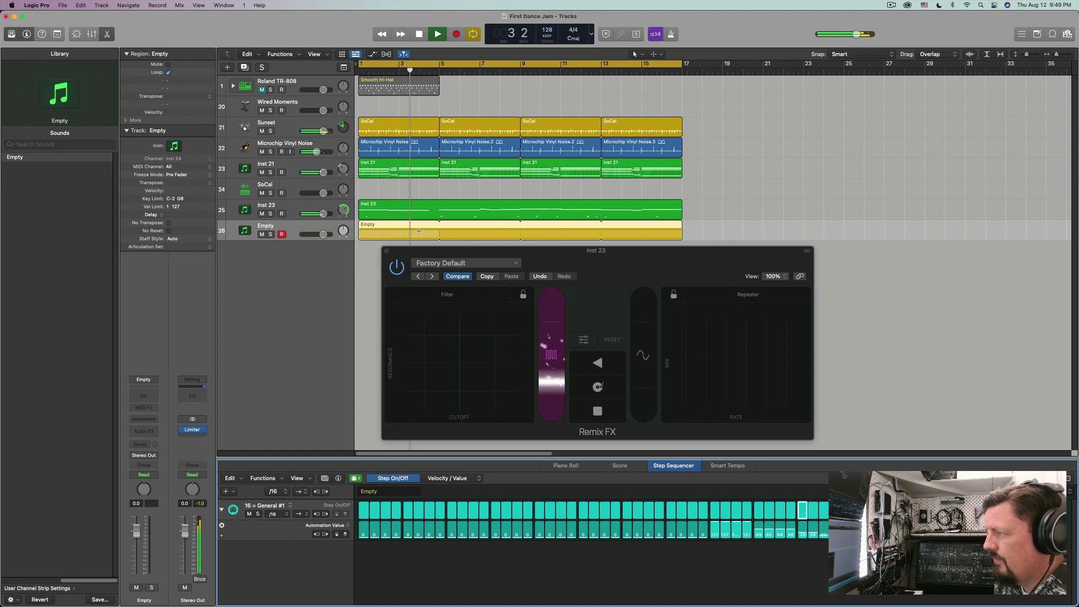
Step: Trim the Empty region to bars 5–9, then audition it from bar 1 while holding the Remix FX gate on
key(space)
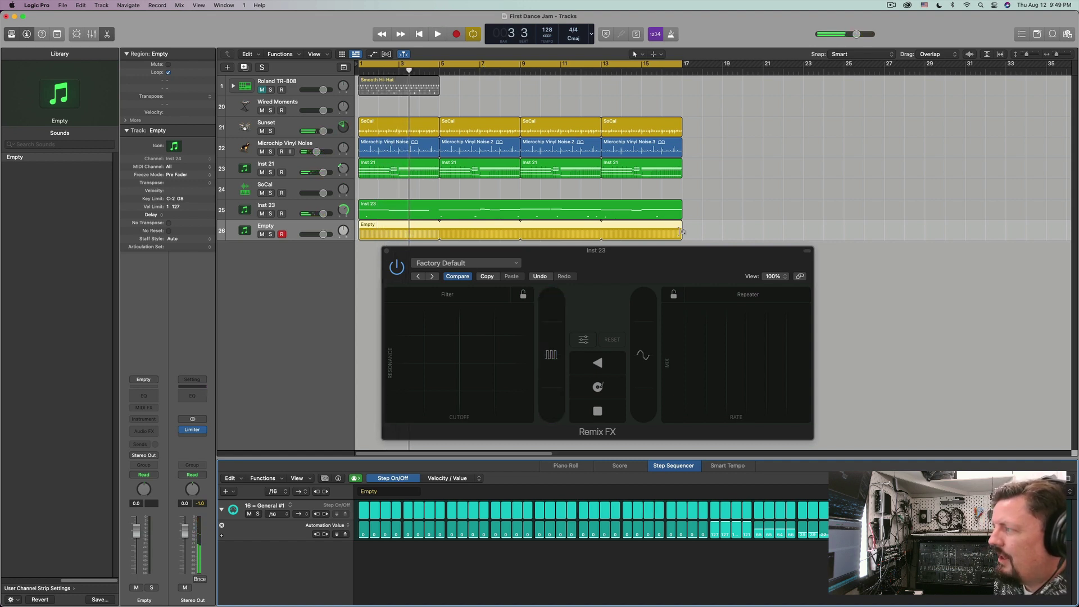
drag(682, 232, 484, 225)
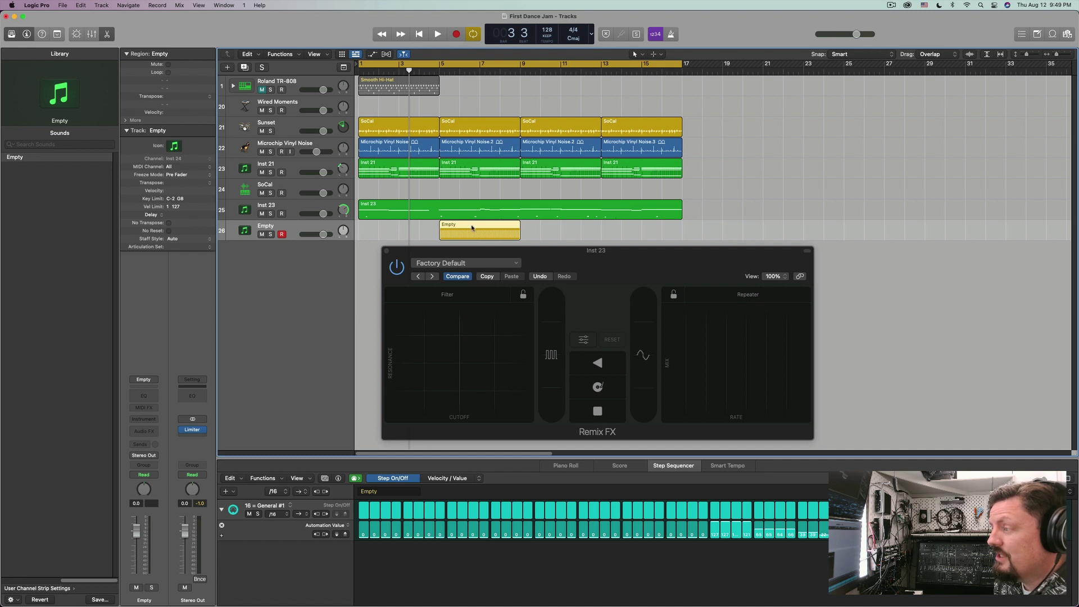
key(space)
drag(553, 386, 553, 414)
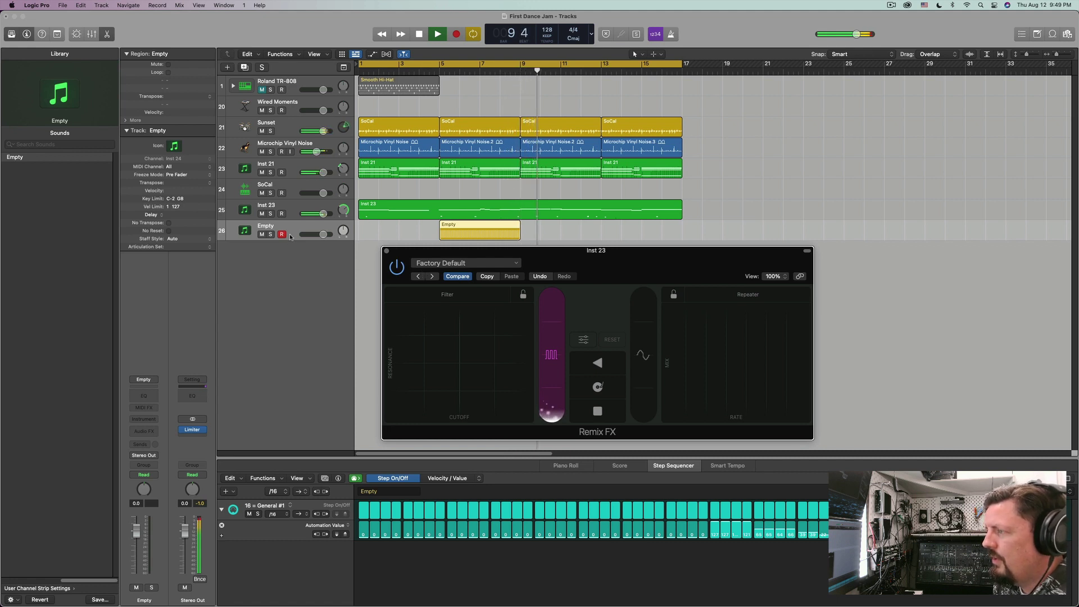
Step: Stop playback, select Inst 23, and open then close its Modulator plug-in window, leaving the slot unchanged
key(space)
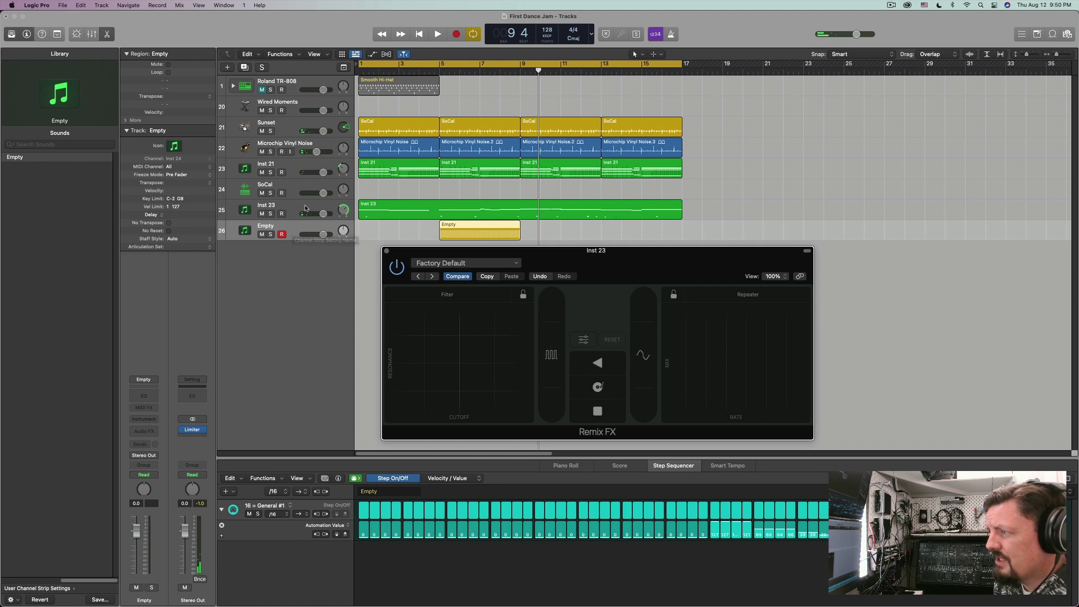
key(Up)
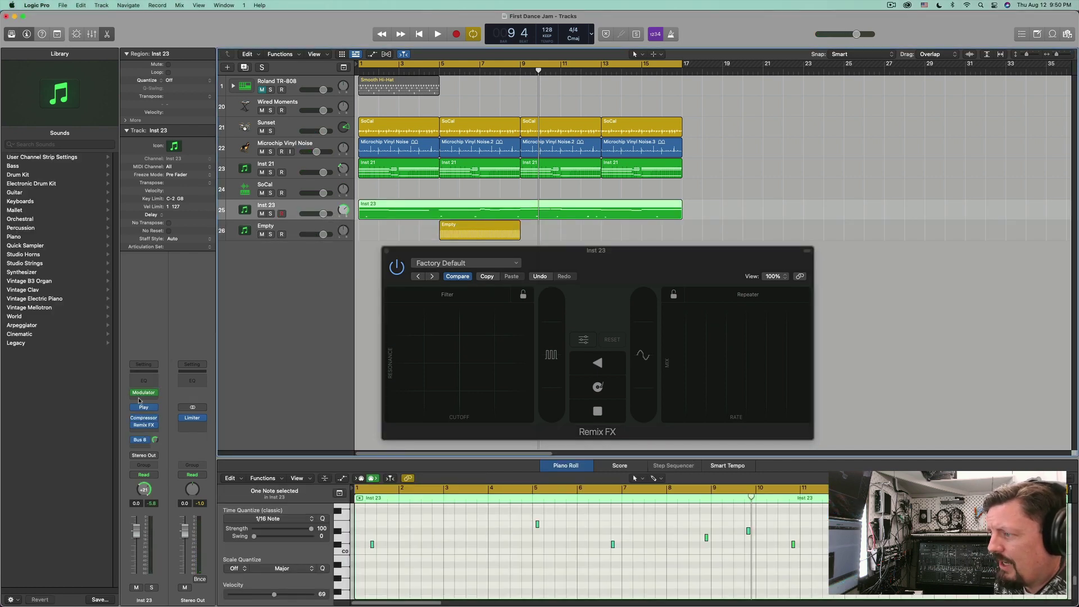
click(144, 393)
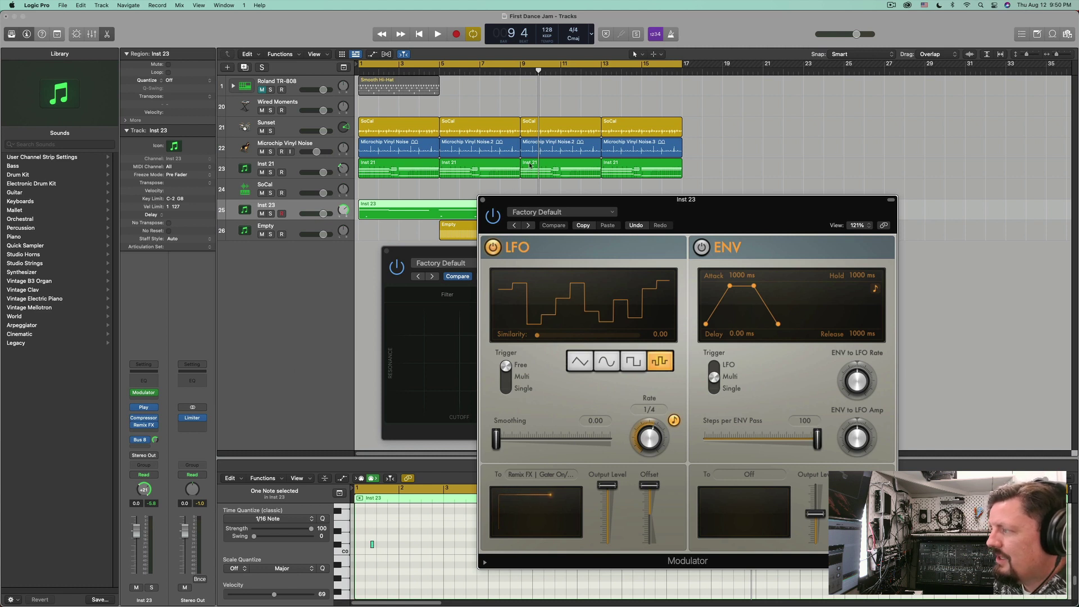
click(482, 200)
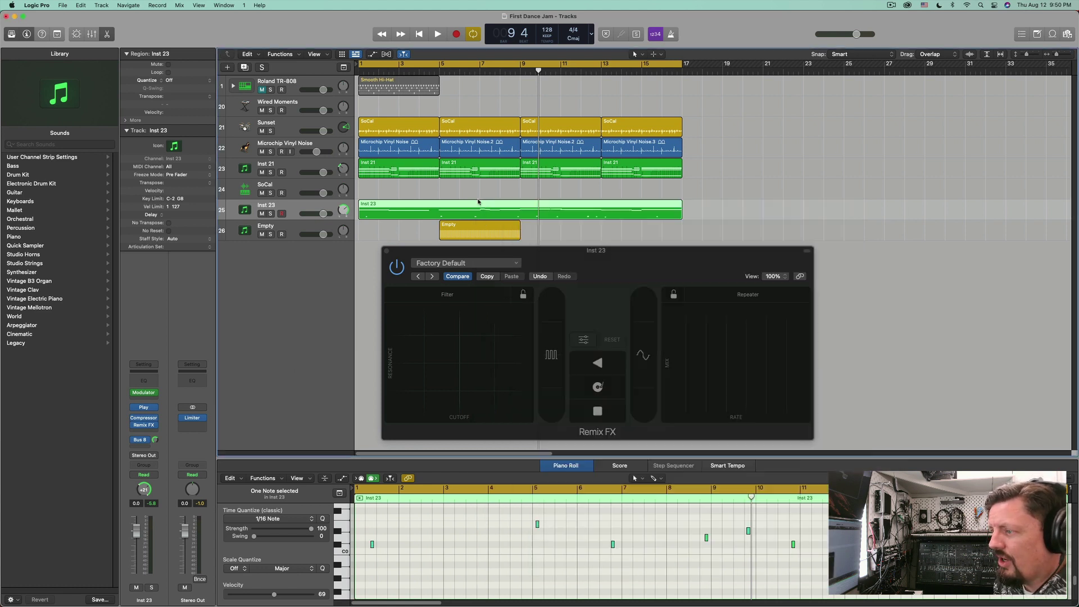
click(156, 394)
click(158, 395)
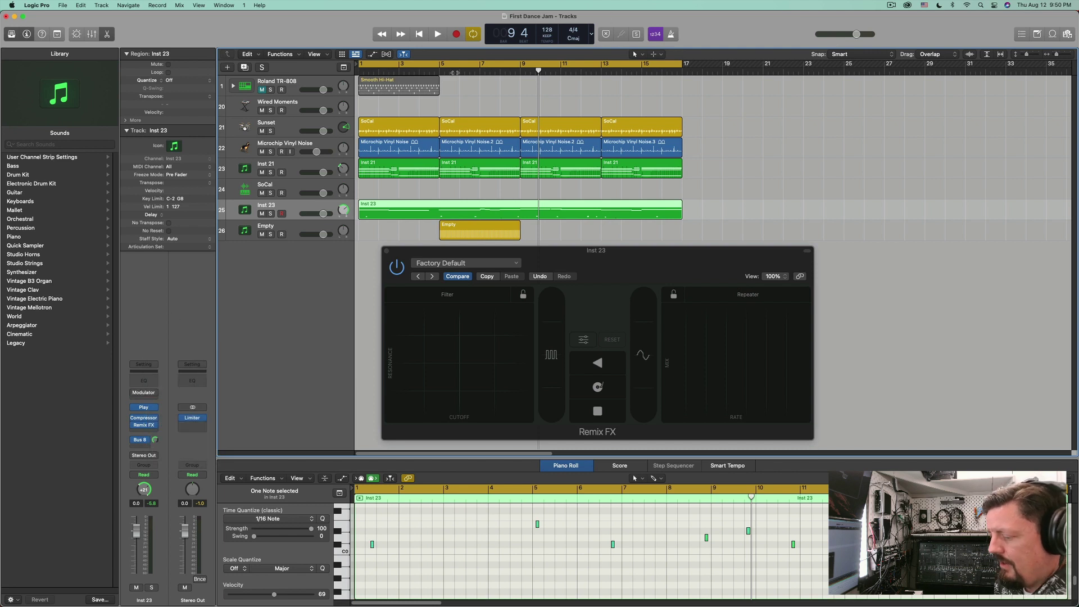
Step: Turn cycle off and play the gated vocal from bar 4 beat 3, stopping and restarting a few times
click(433, 63)
click(432, 70)
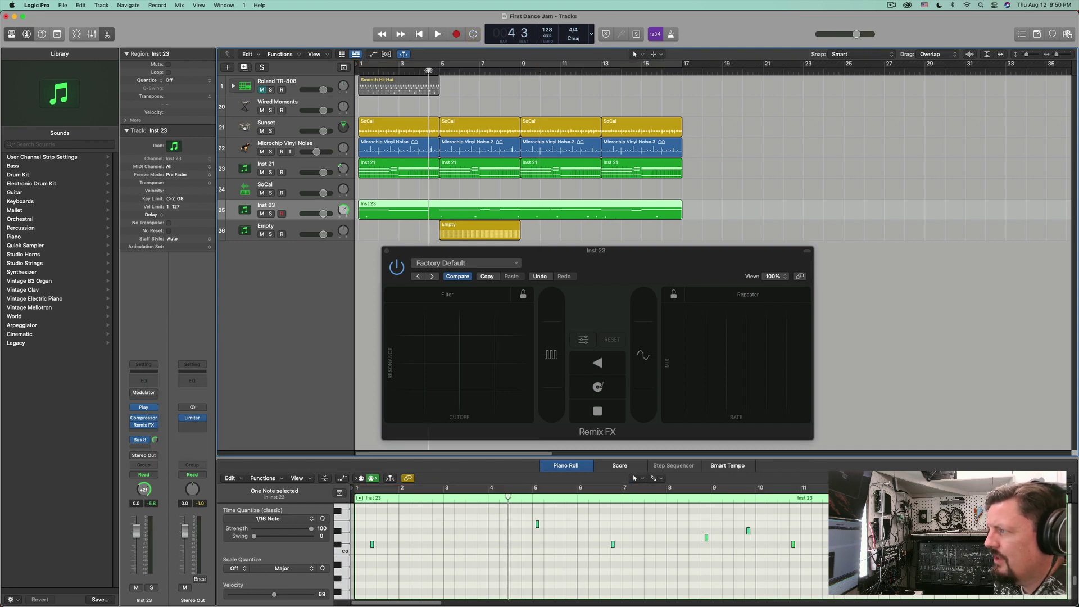
key(space)
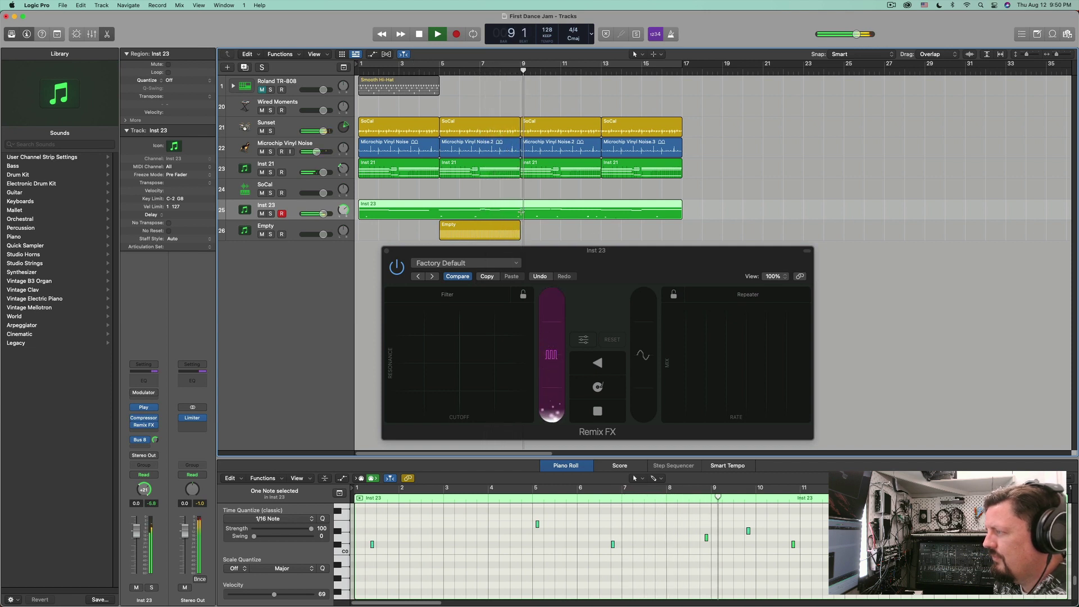
key(space)
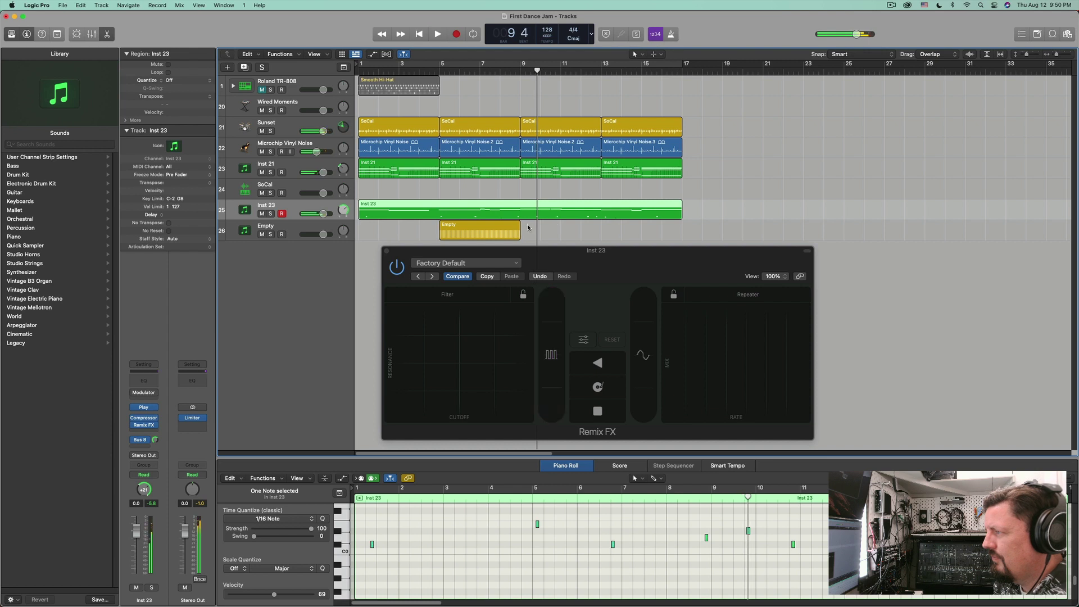
key(space)
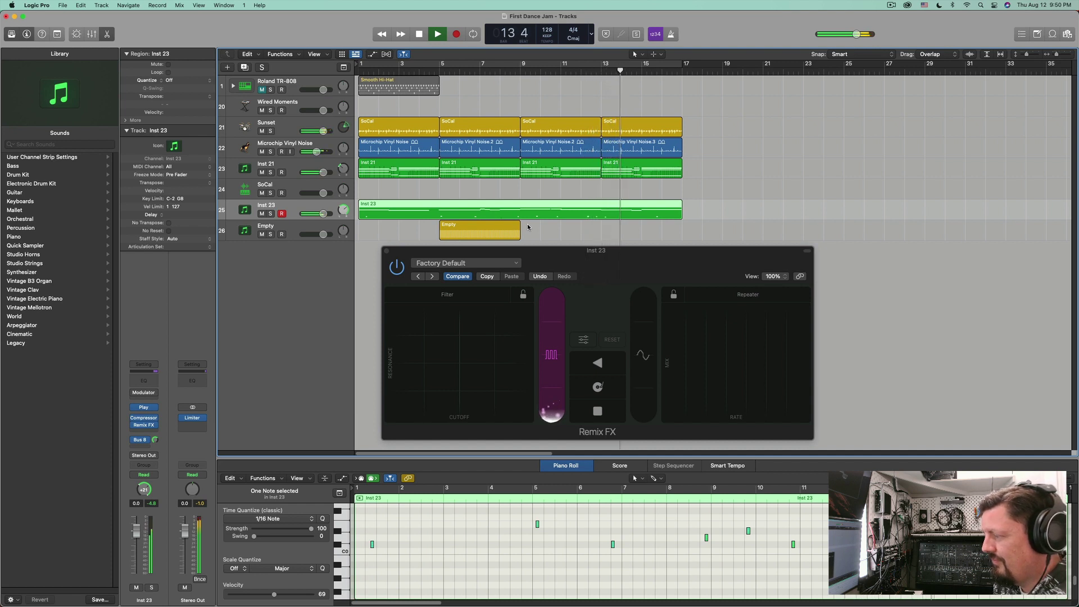
key(space)
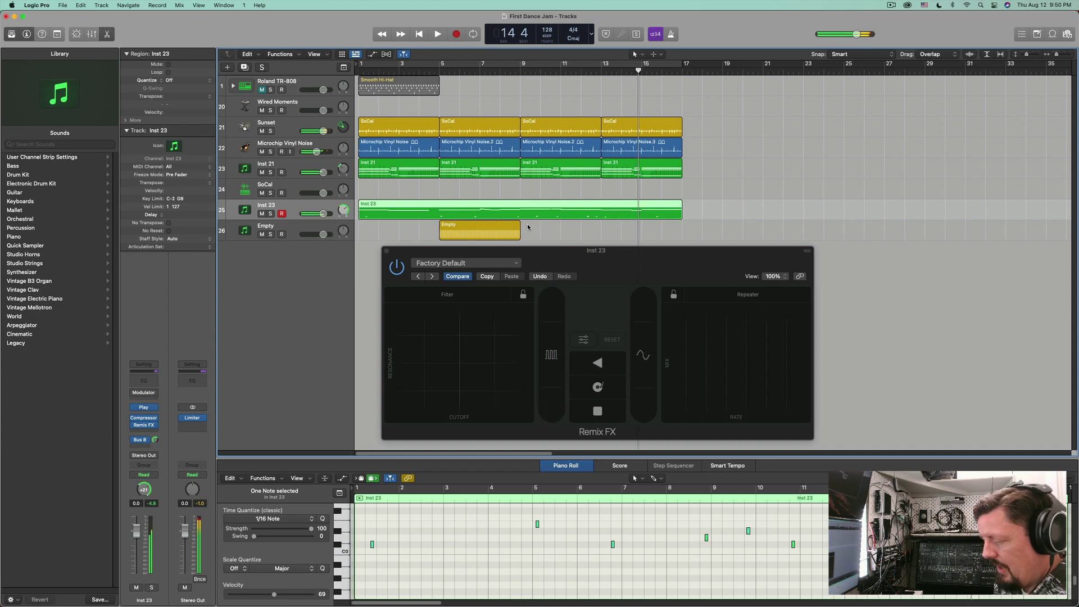
key(space)
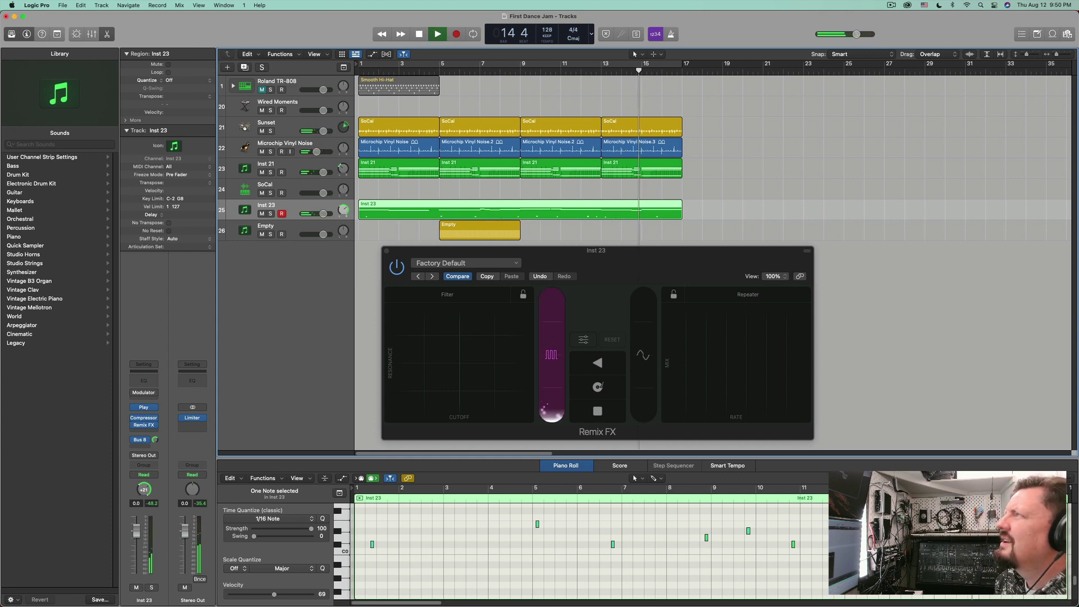
key(space)
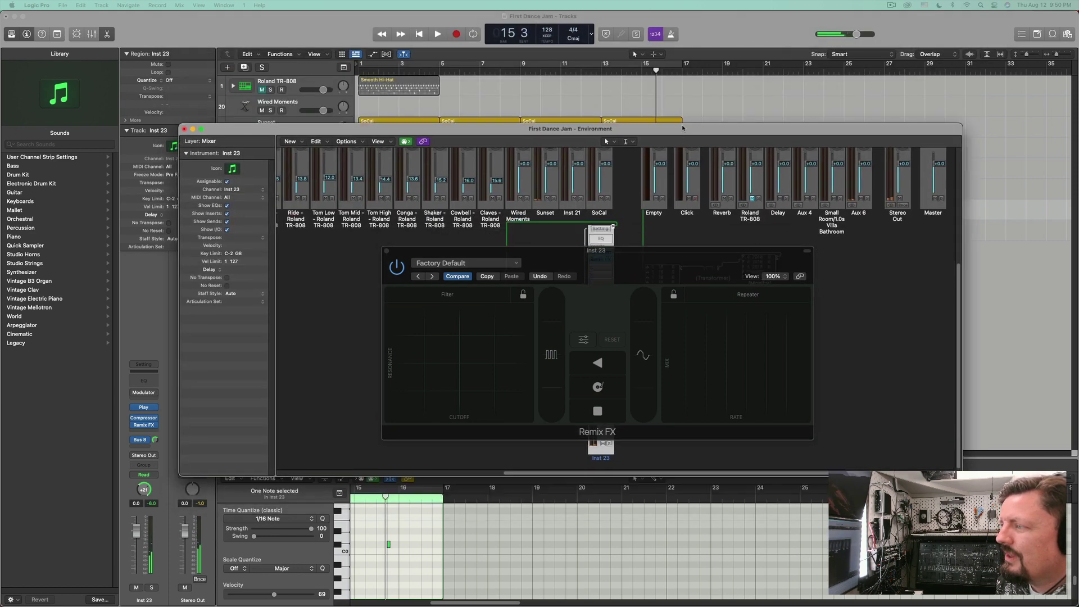
Step: Close the Remix FX plug-in window and the Environment window (Cmd-W)
click(386, 252)
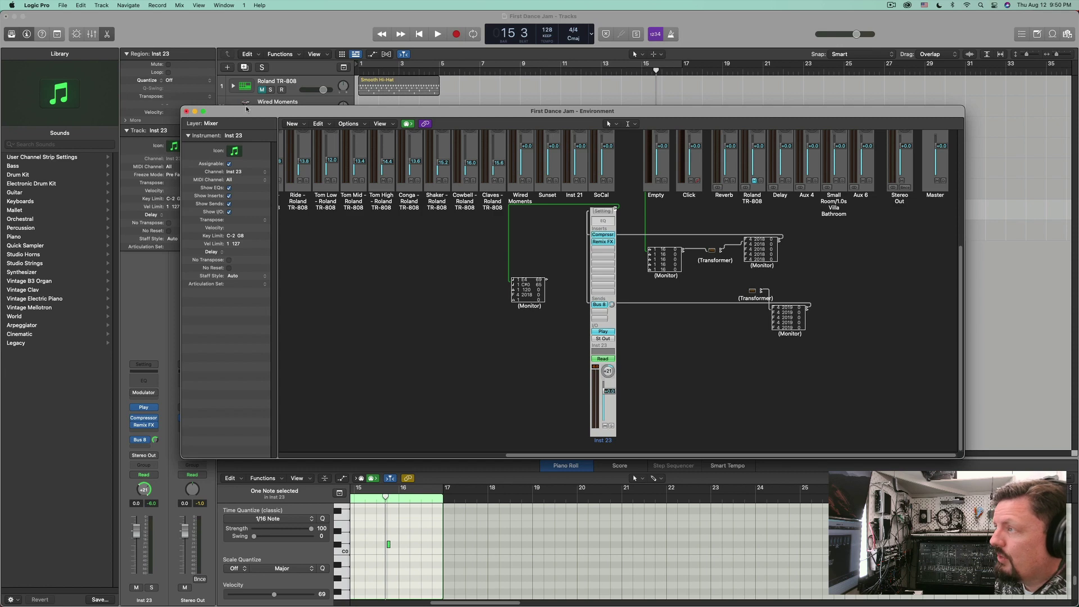
key(super+w)
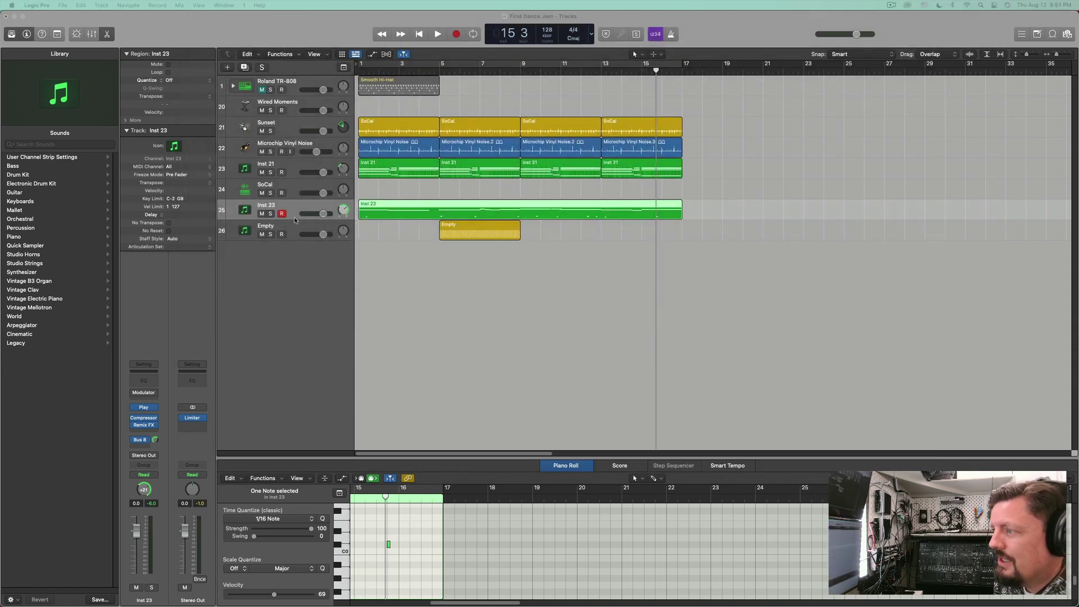
Step: Show automation and switch Inst 23's lane from Volume to 3 Remix FX > Gater On/Off
click(371, 240)
key(a)
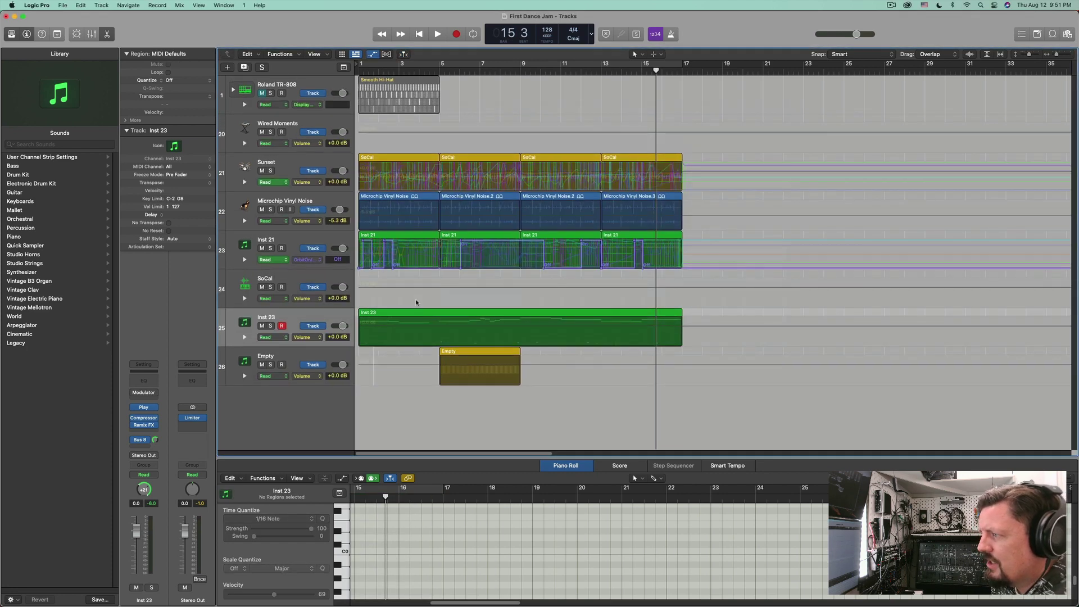
click(309, 336)
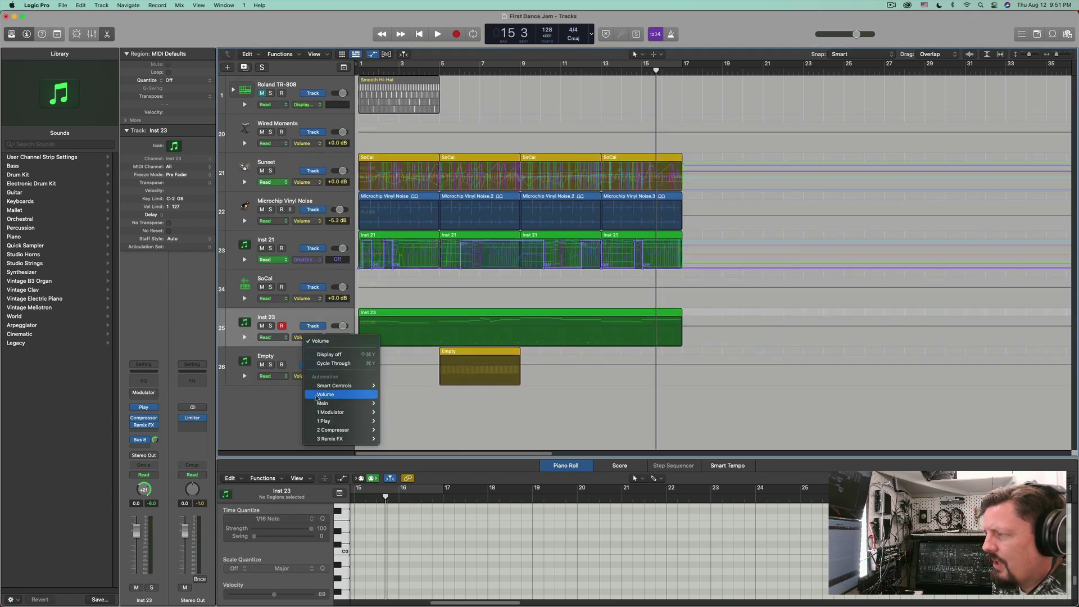
mouse_move(337, 438)
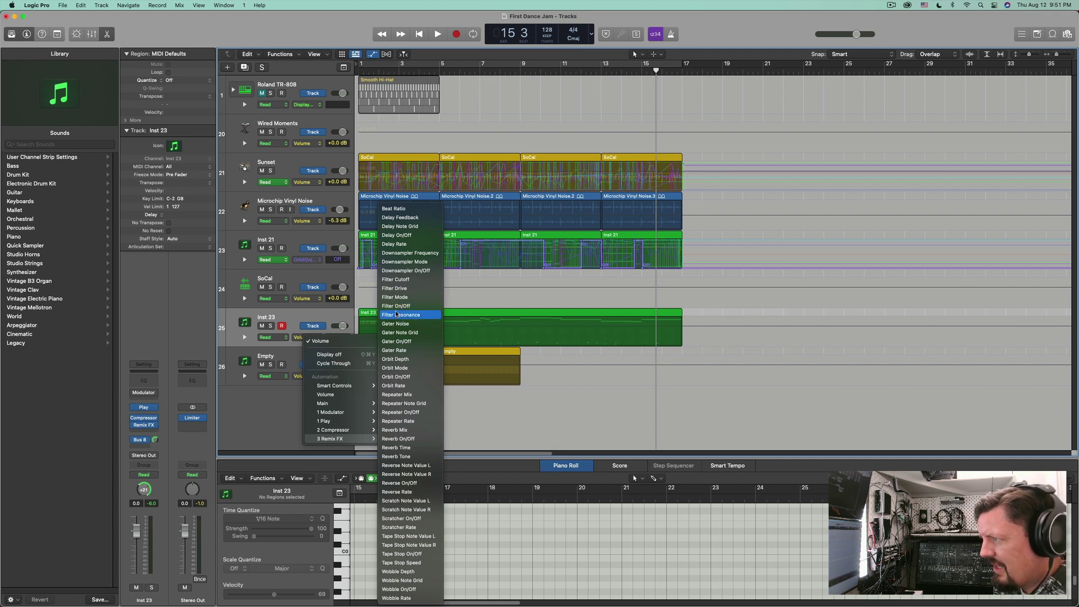
click(396, 342)
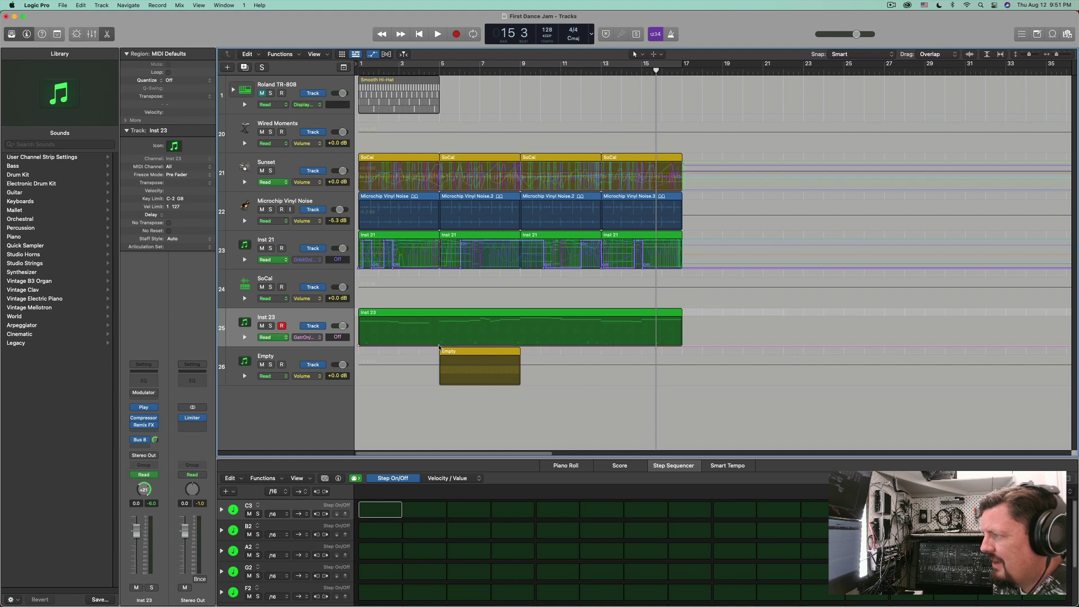
Step: Draw Inst 23 gate automation On at bar 5 and Off at bar 9, then select the Empty region
drag(440, 347, 442, 319)
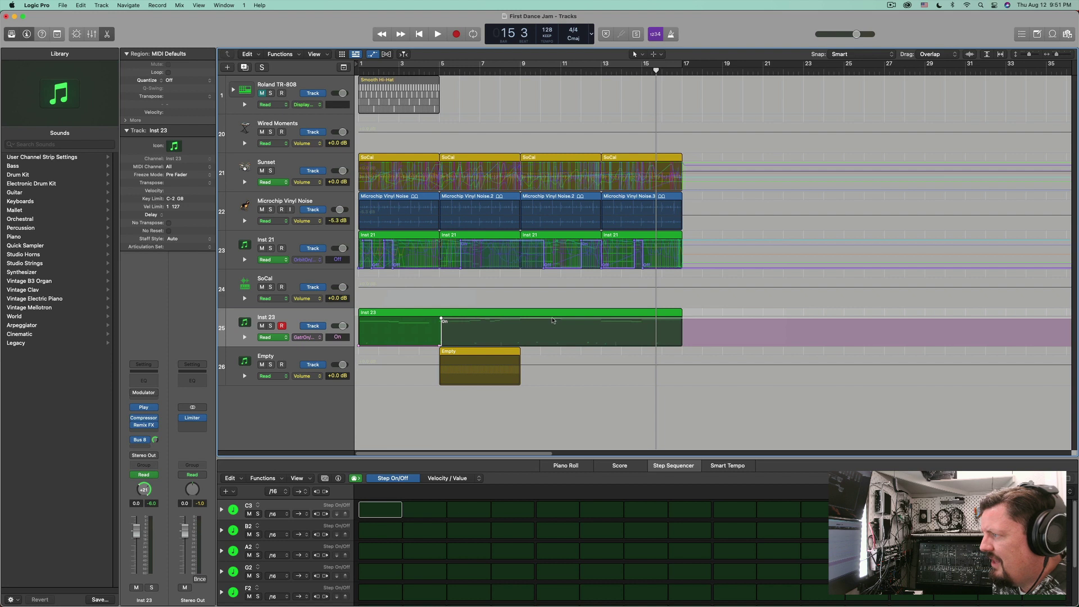
drag(441, 319, 439, 319)
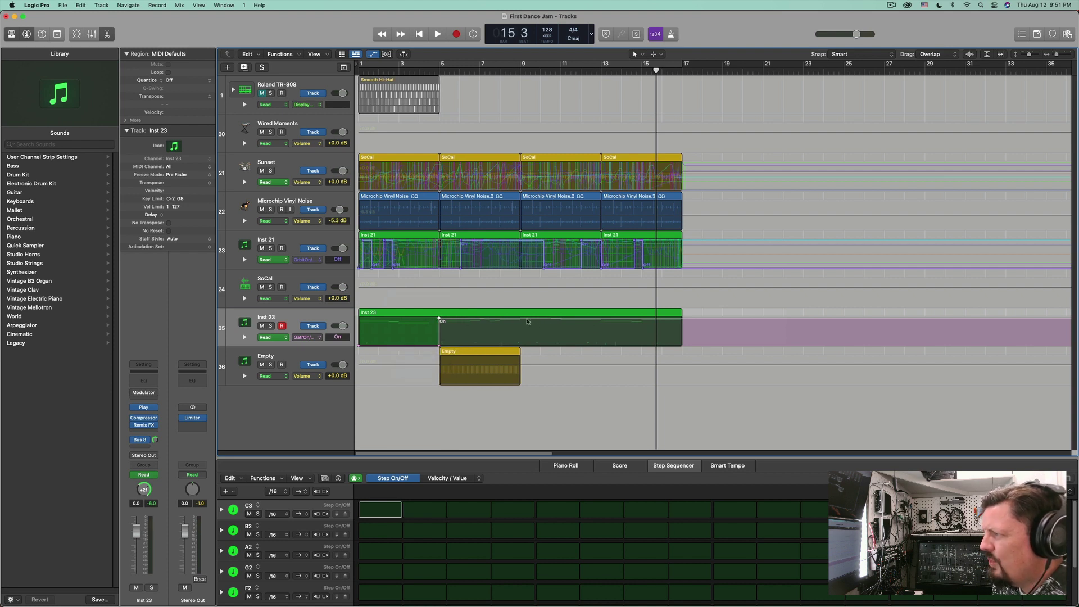
click(524, 319)
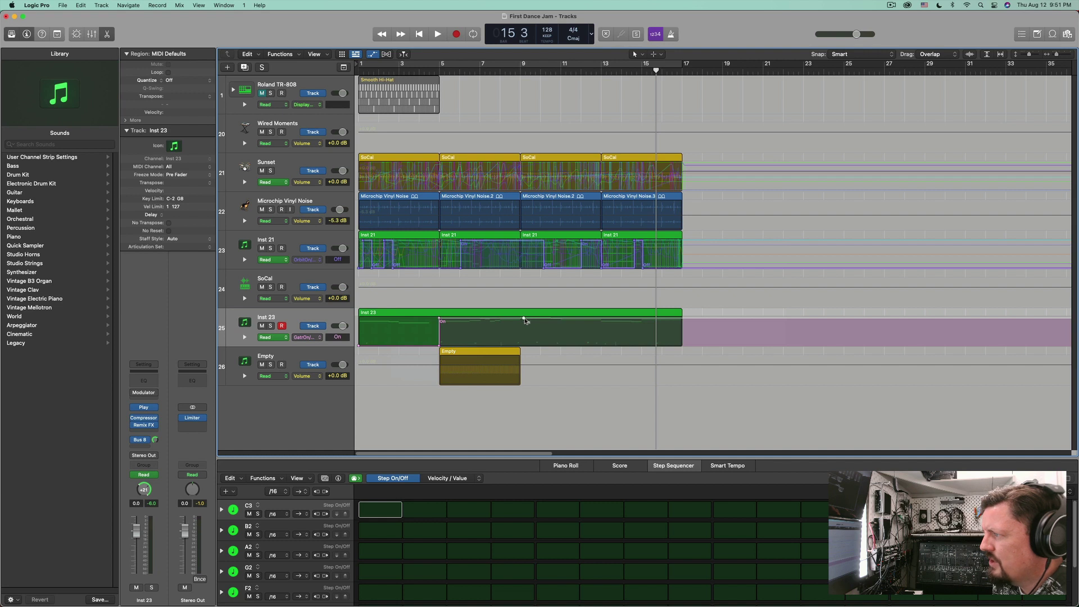
drag(524, 320, 524, 345)
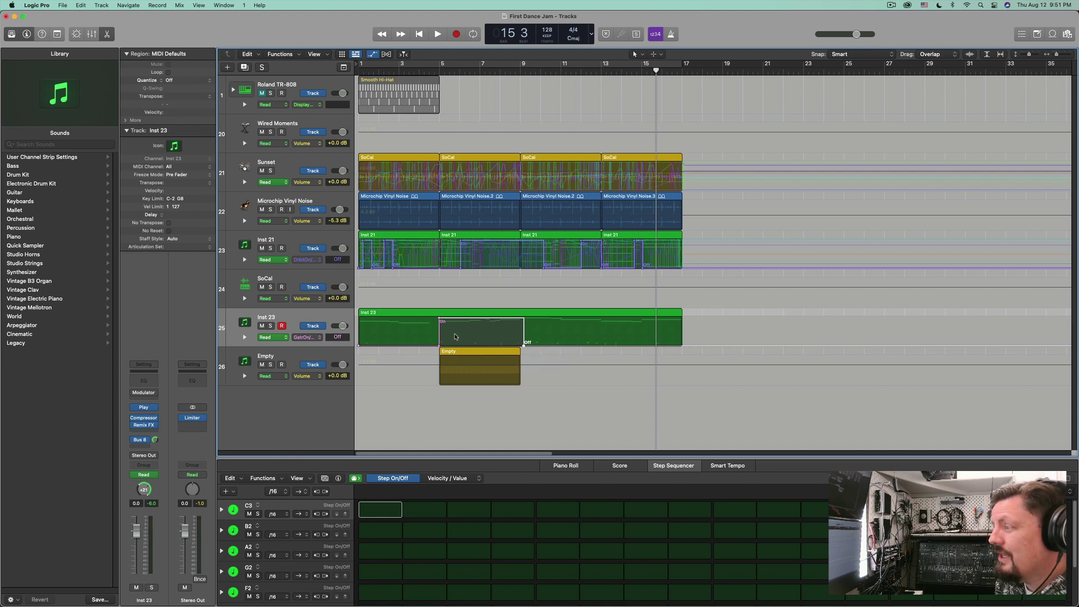
click(458, 365)
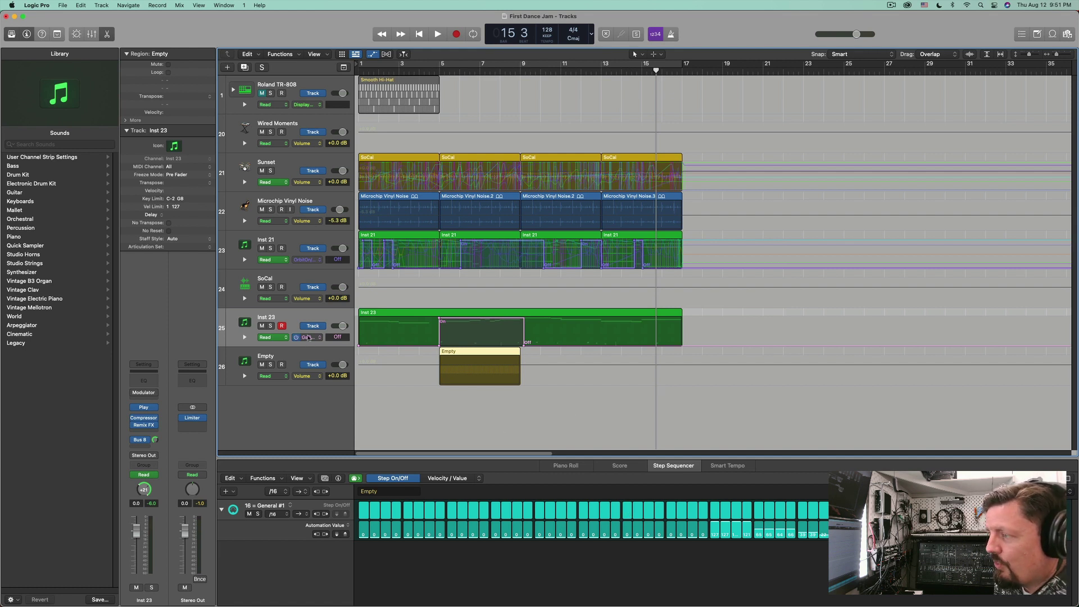
Step: Check Inst 23's automation parameter menu without changes, then play from around bar 4
click(308, 337)
mouse_move(363, 312)
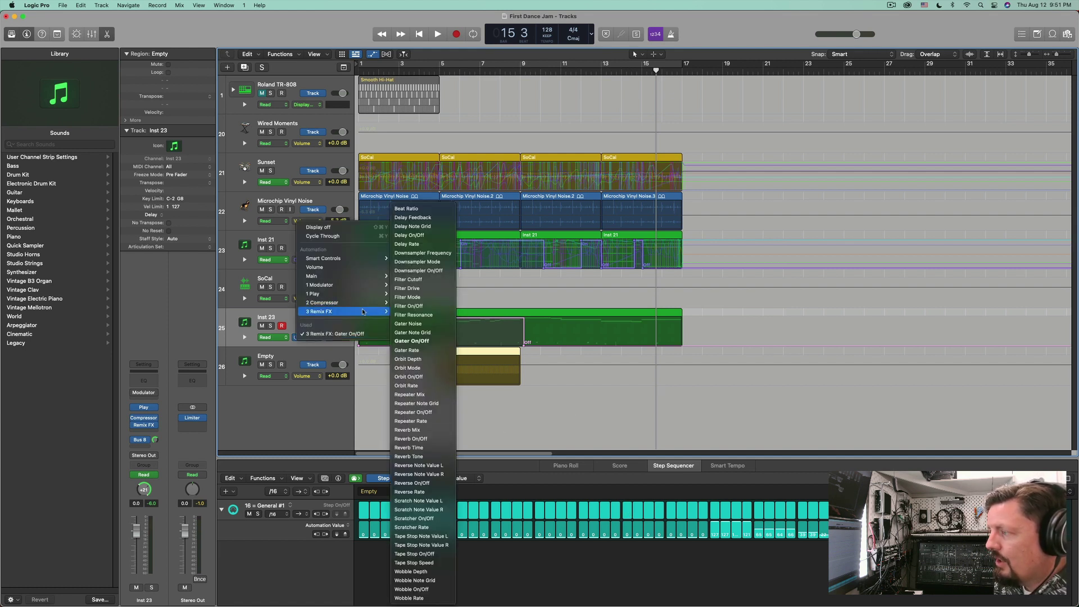
click(510, 411)
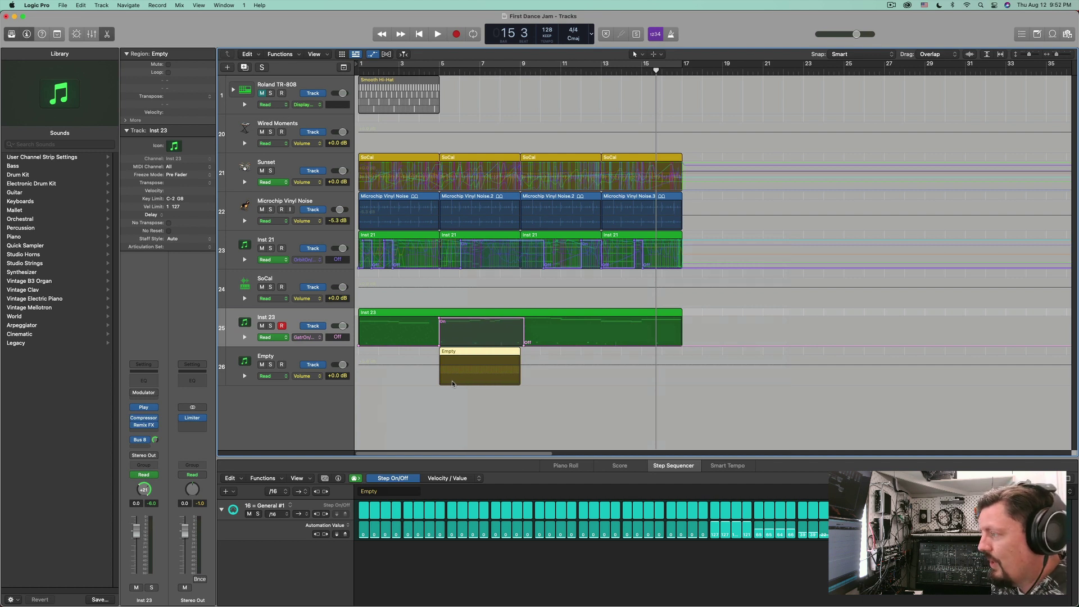
key(space)
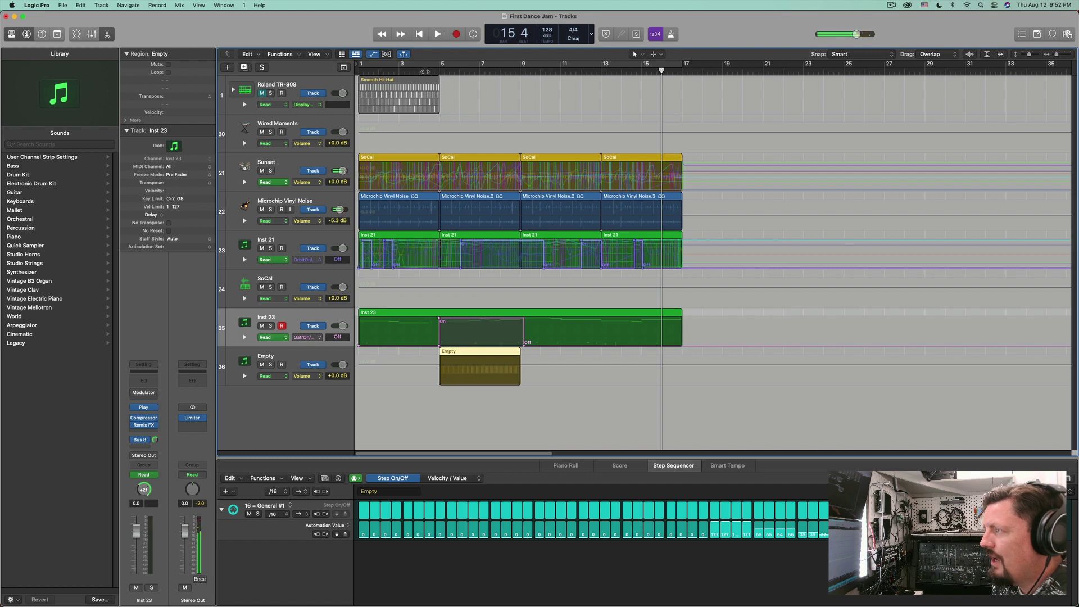
key(space)
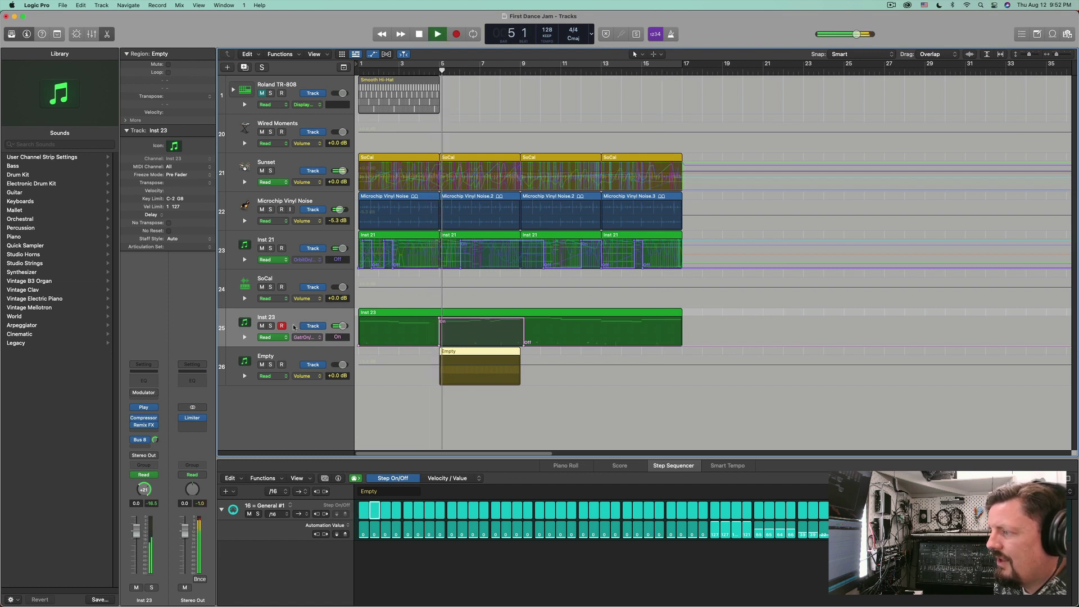
Step: Open Inst 23's Remix FX during playback, stop at bar 11, and close the plug-in window
click(144, 424)
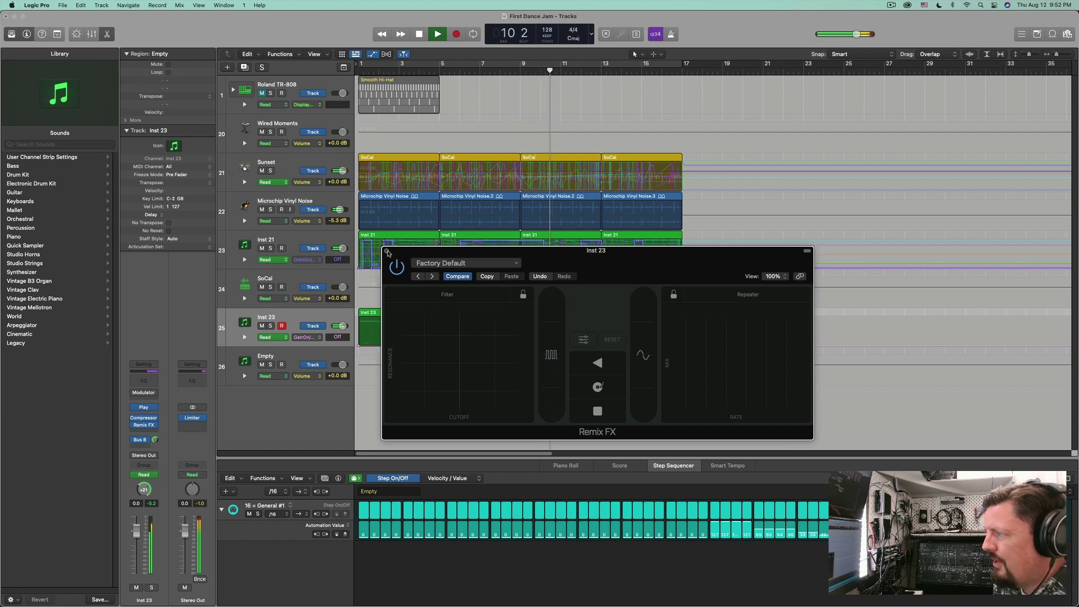
key(space)
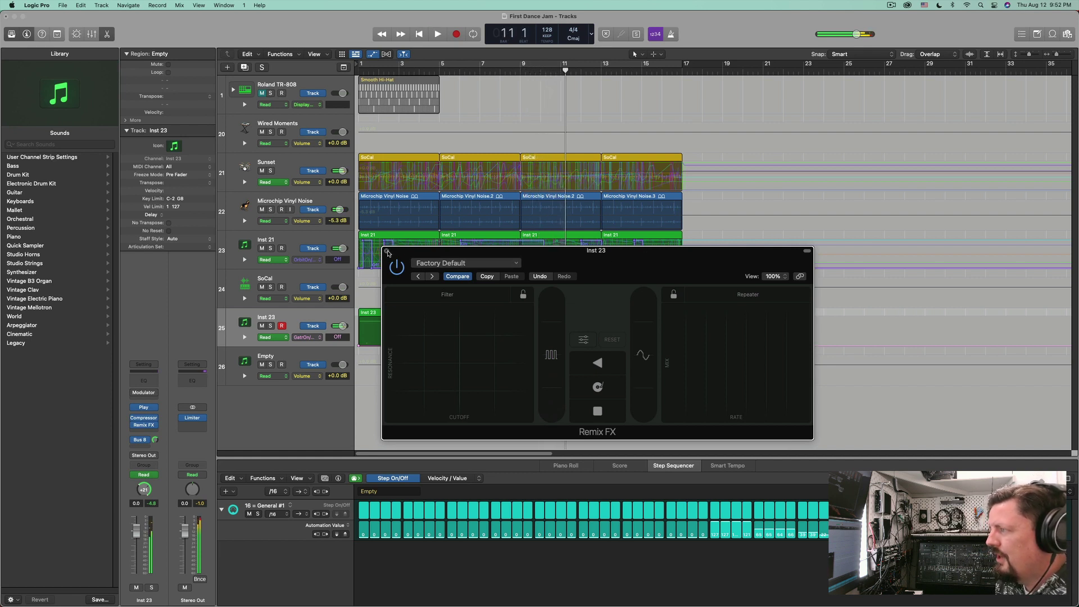
click(387, 251)
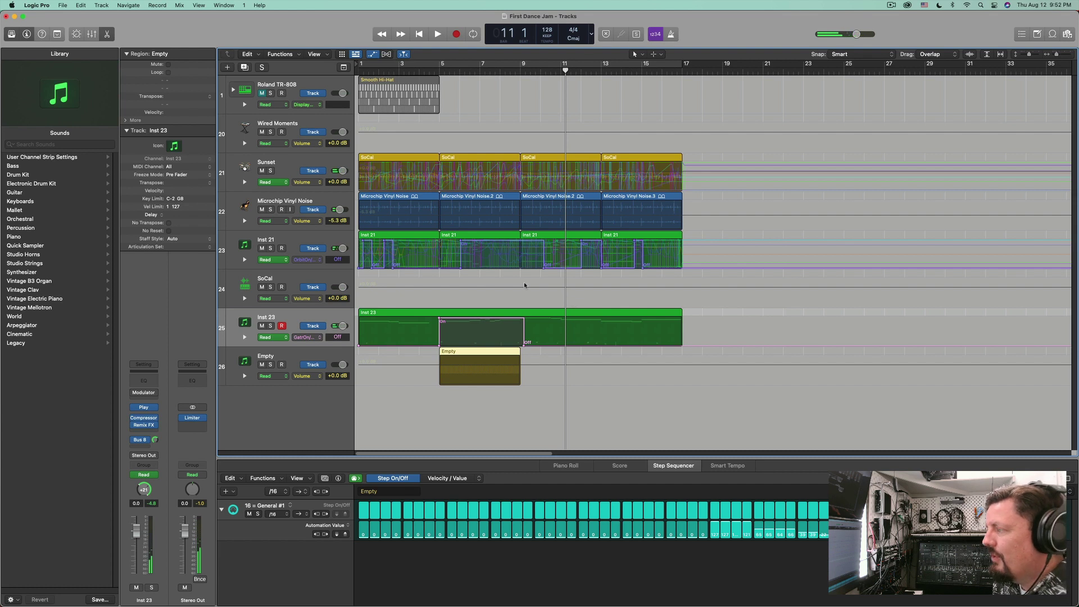